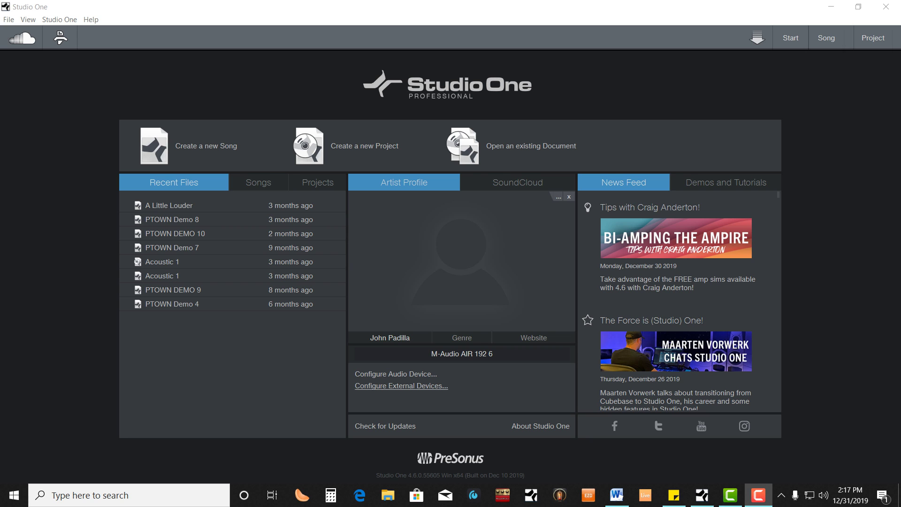
- Add a New Control Surface as an external device with manufacturer M-Audio 192 and device name Air 192
click(401, 386)
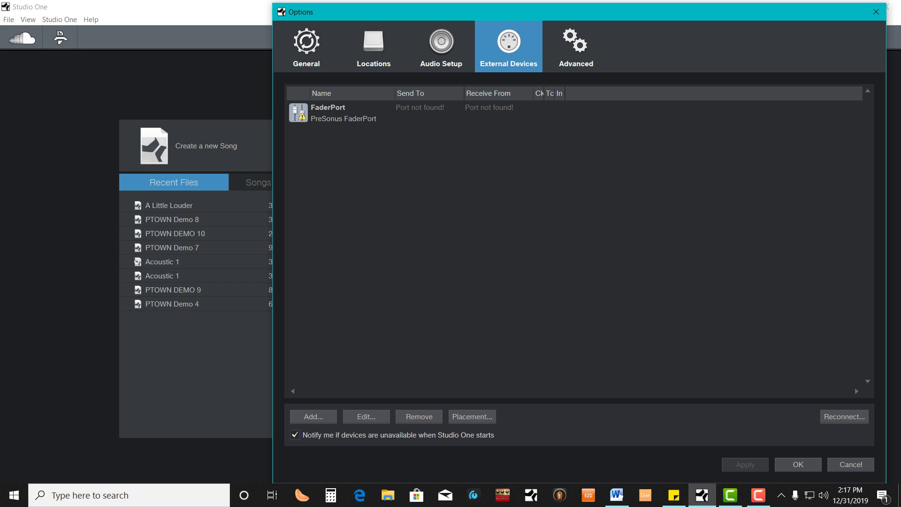
click(313, 417)
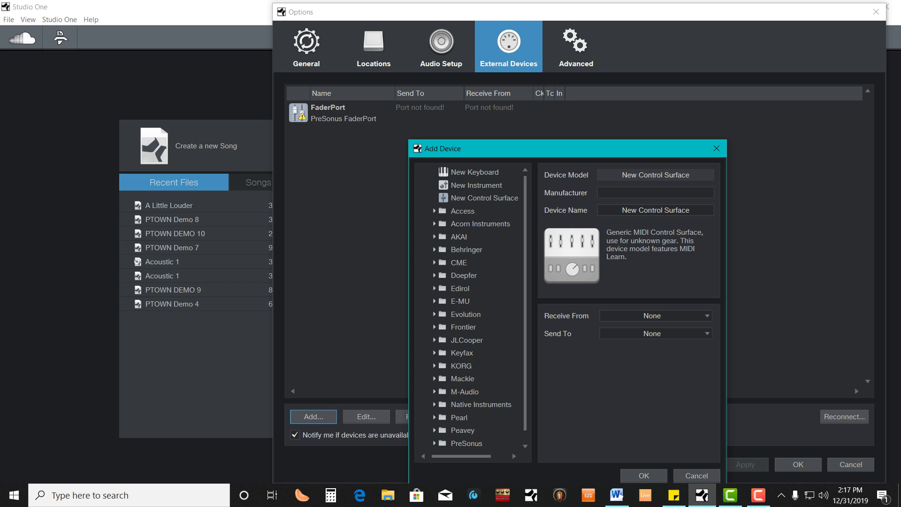
click(484, 197)
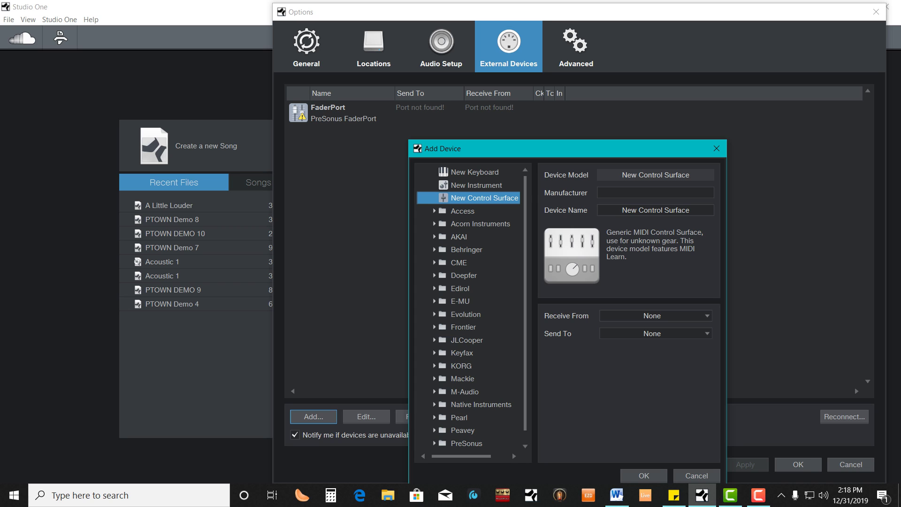
click(655, 193)
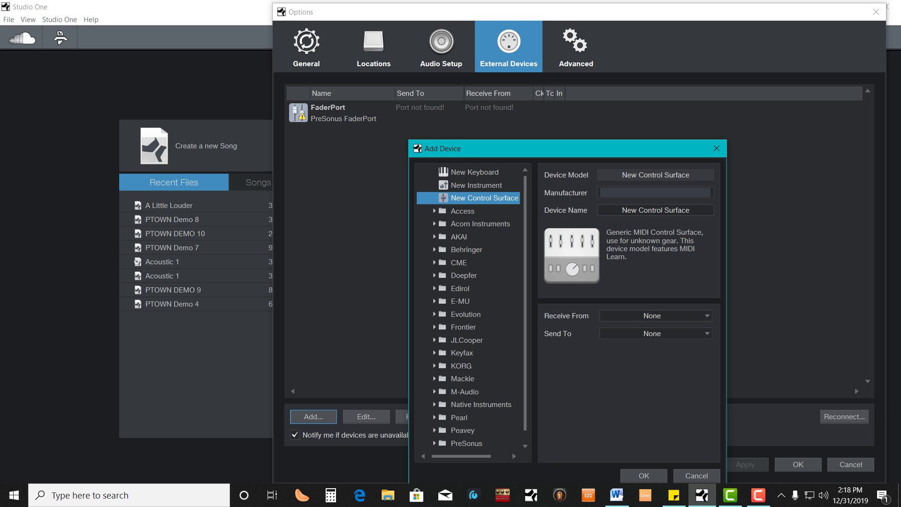
text(Ma)
key(BackSpace)
text(-Ausio)
key(BackSpace)
key(BackSpace)
key(BackSpace)
text(dio 192)
key(Tab)
text(Air 192)
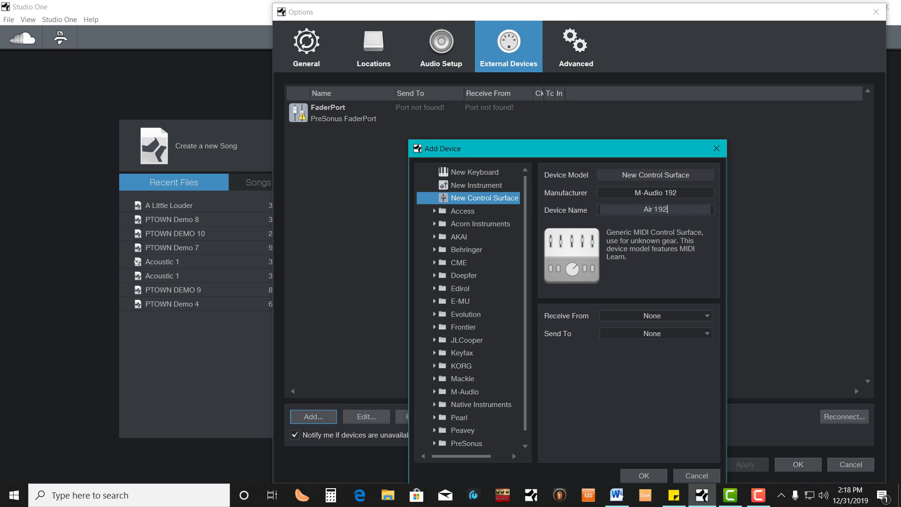
- Set the new device to receive from AIR 192 6 and accept the external device settings
click(655, 315)
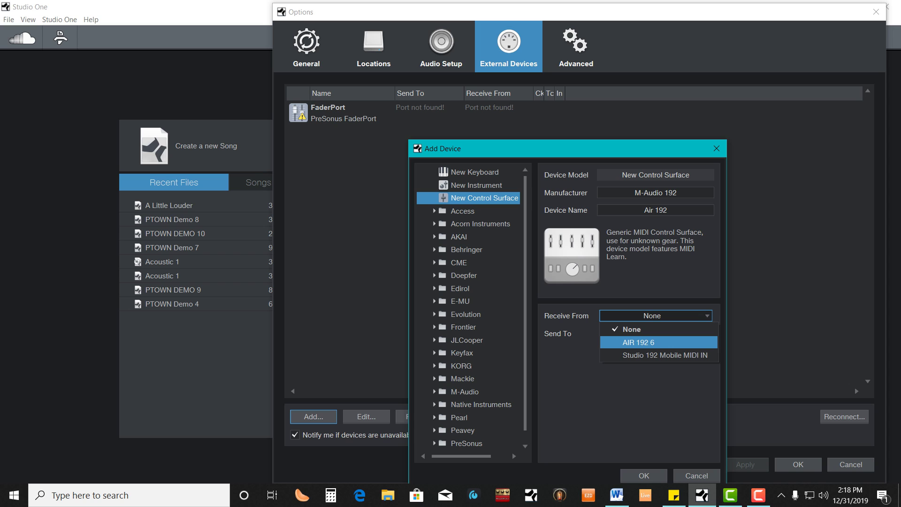
click(638, 342)
click(644, 475)
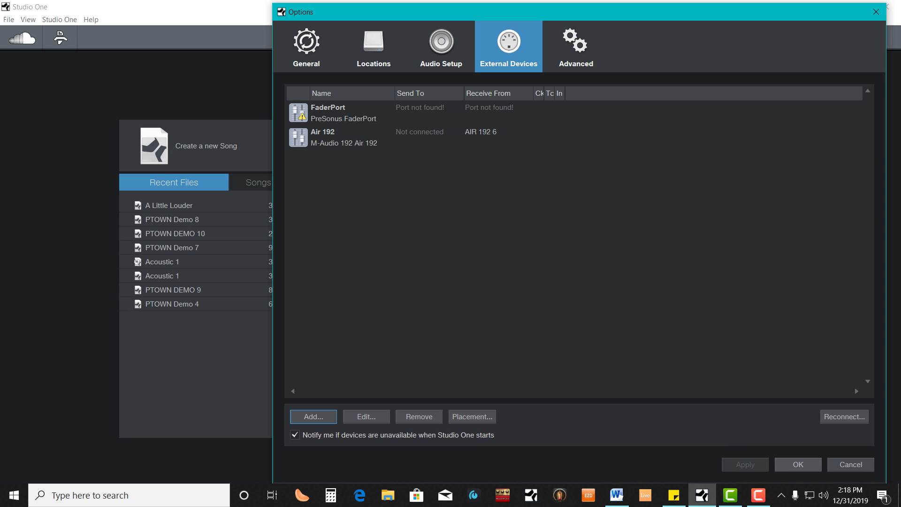
click(798, 464)
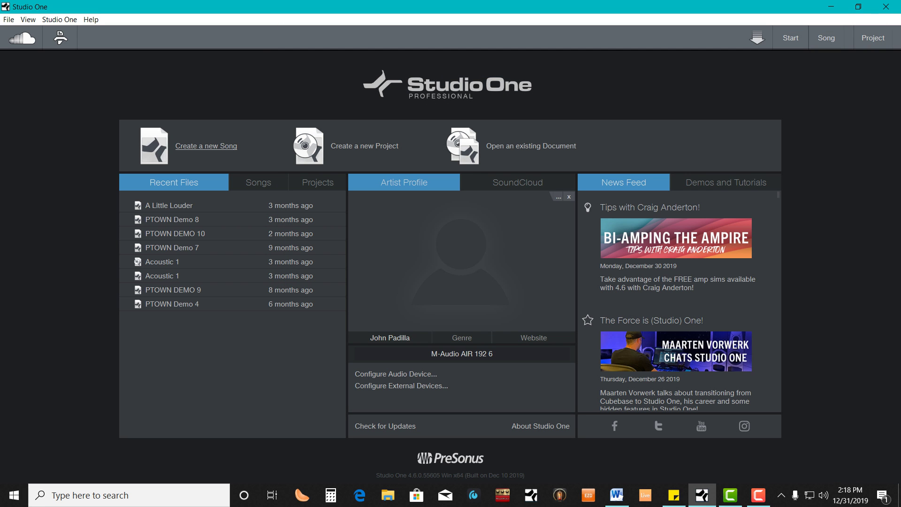
- Create an empty song with the default settings and insert AmpliTube 4 on a new audio track
click(206, 146)
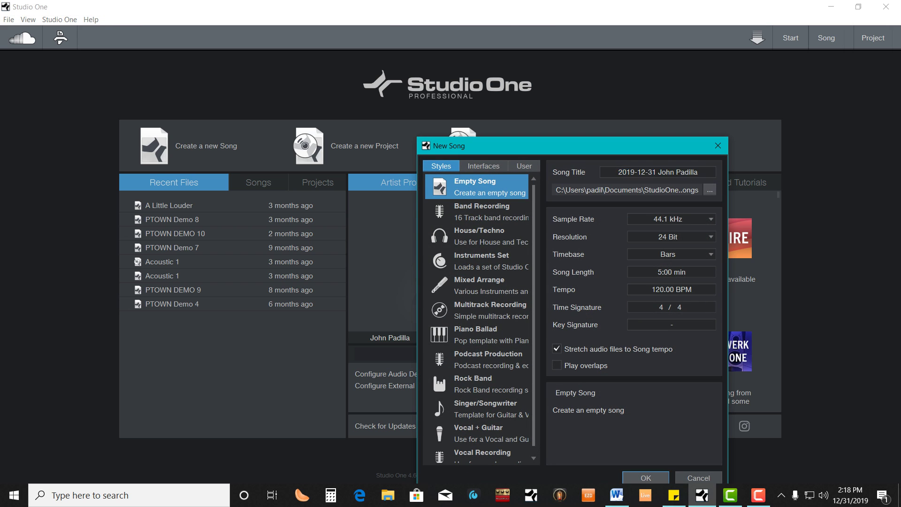
key(Return)
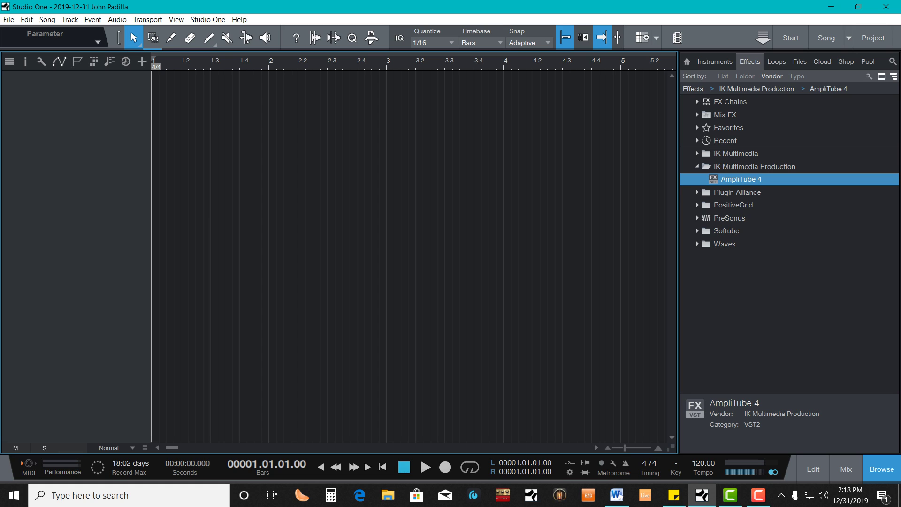
drag(741, 179, 66, 102)
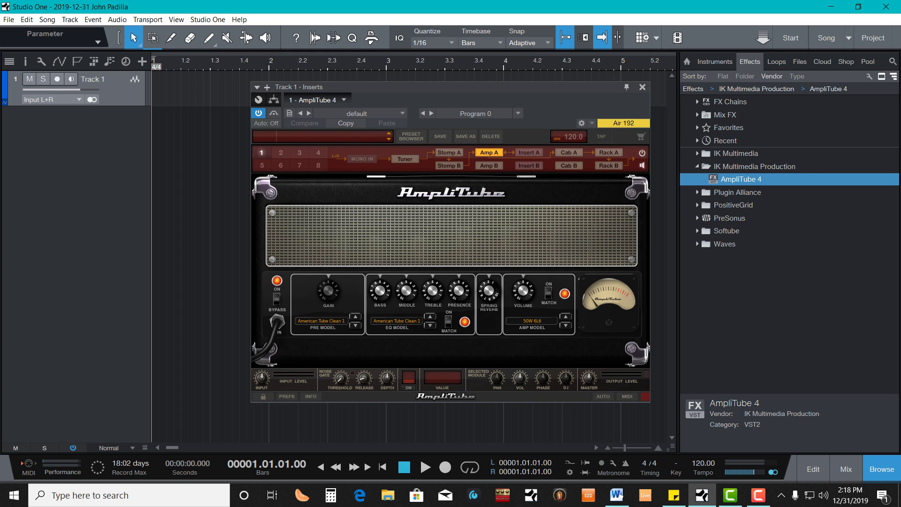
- Load the PTOWN RIG preset in AmpliTube 4 and show its Stomp A pedals and Amp A head
click(389, 136)
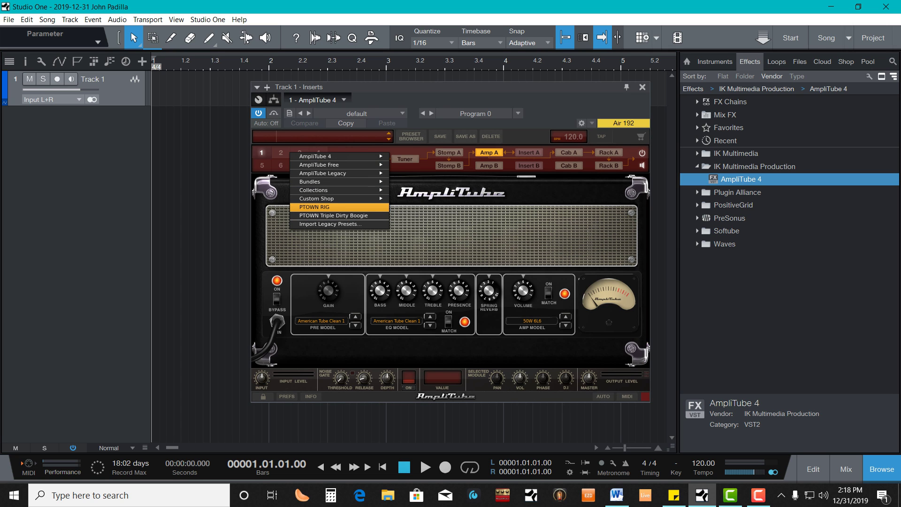
click(324, 207)
click(449, 152)
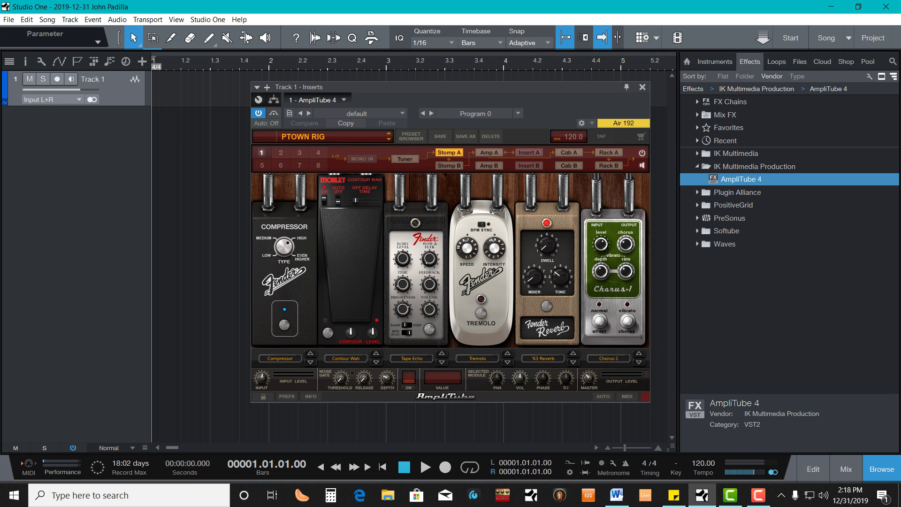
click(488, 152)
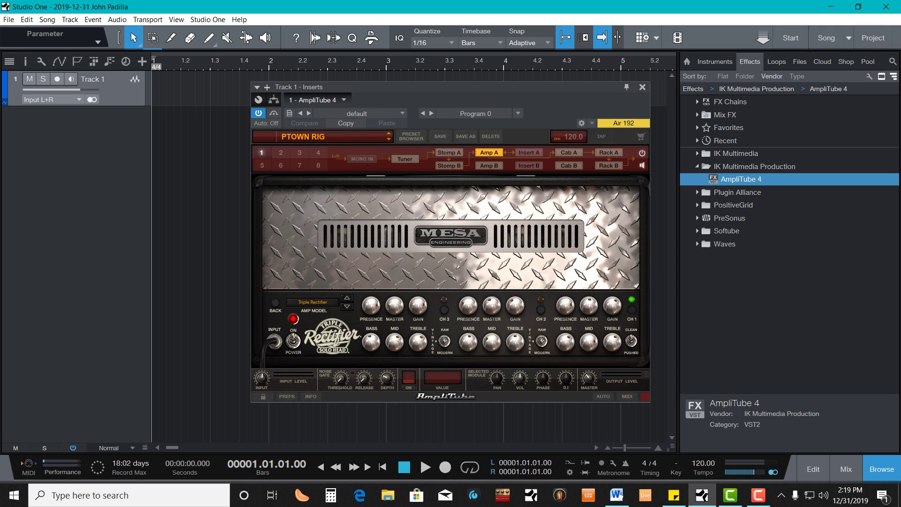
- Set Track 1 to the mono input Input L, with monitoring enabled and the track armed for recording
click(53, 99)
click(52, 138)
click(71, 79)
click(56, 79)
click(92, 99)
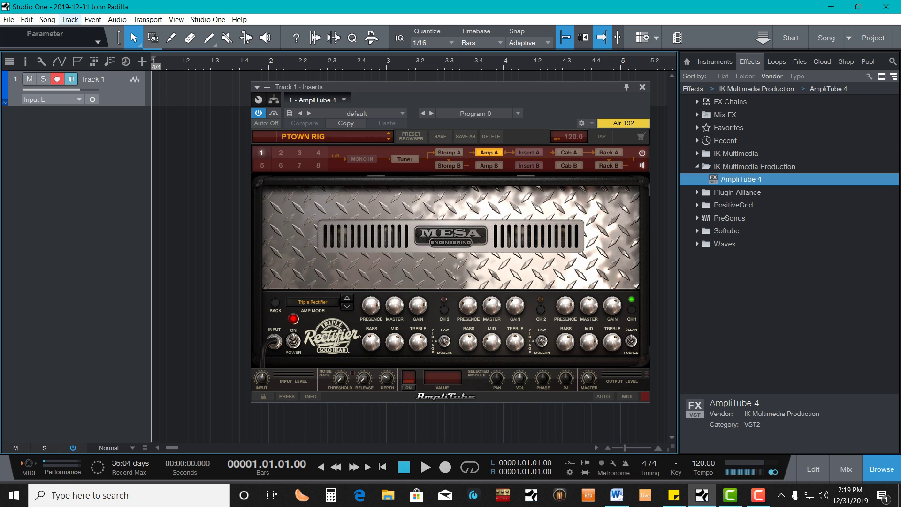
- Add an automation track below Track 1
click(69, 19)
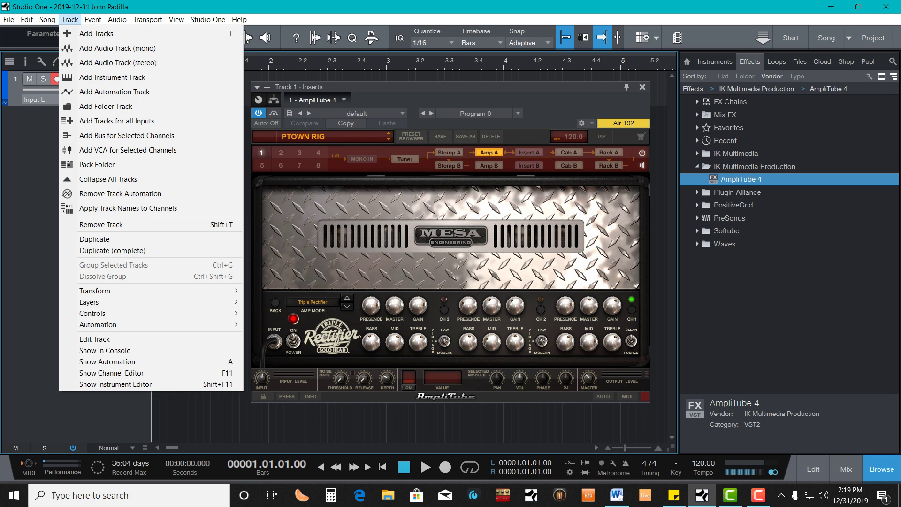
key(Right)
key(Left)
key(Down)
key(Down)
key(Down)
key(Down)
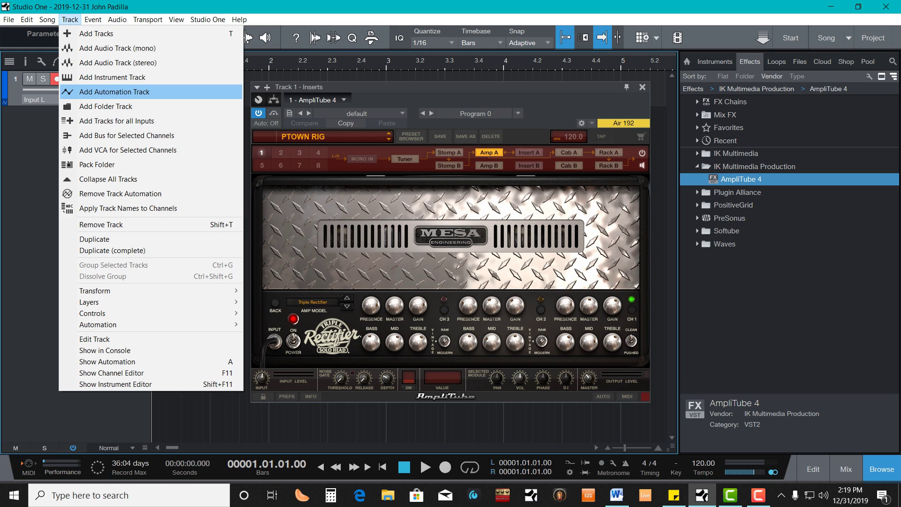
key(Return)
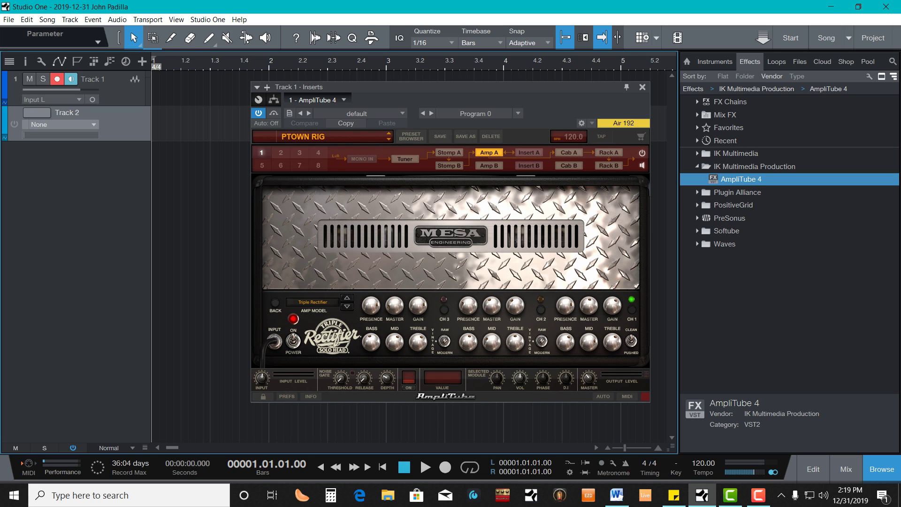
- Add Param 1 from Track 1's AmpliTube 4 insert to the automation parameters of Track 2
click(63, 125)
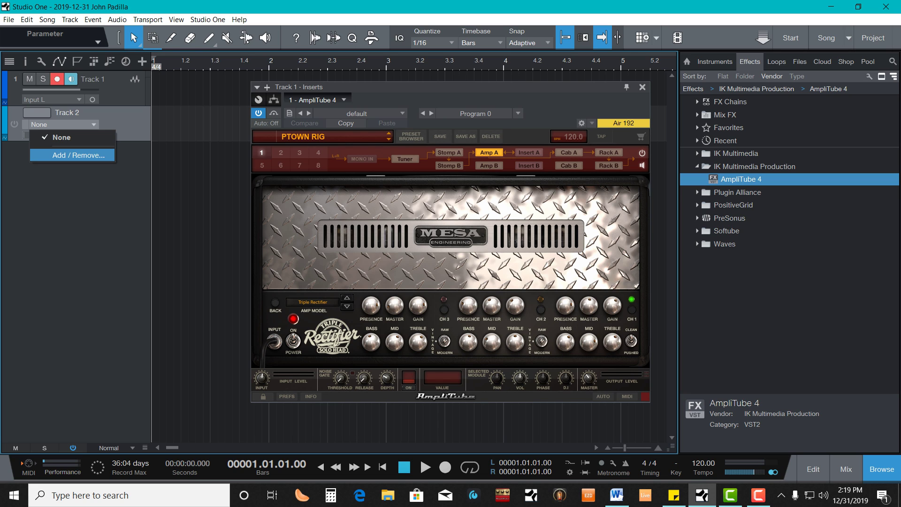
key(Return)
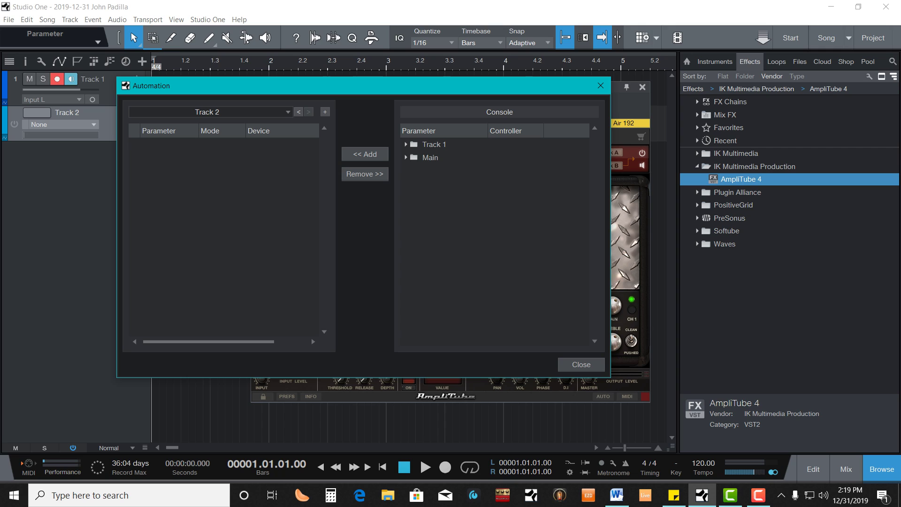
click(406, 144)
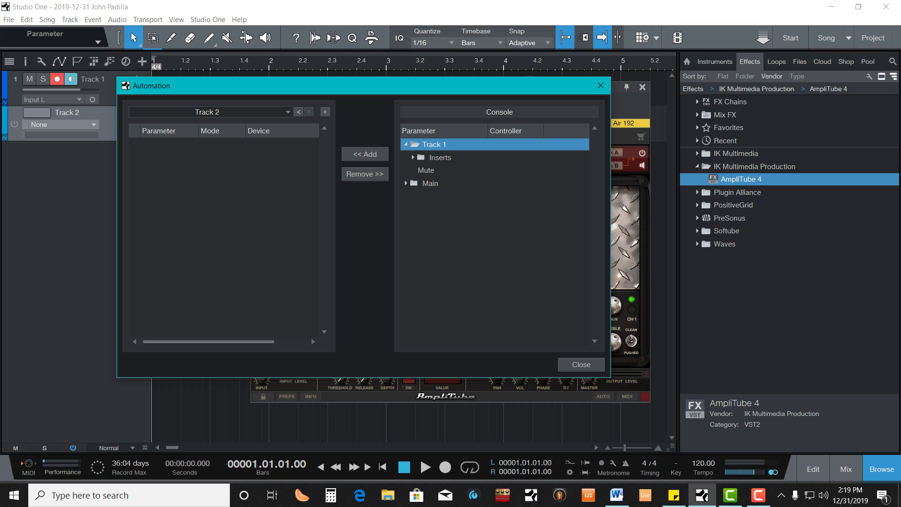
click(412, 158)
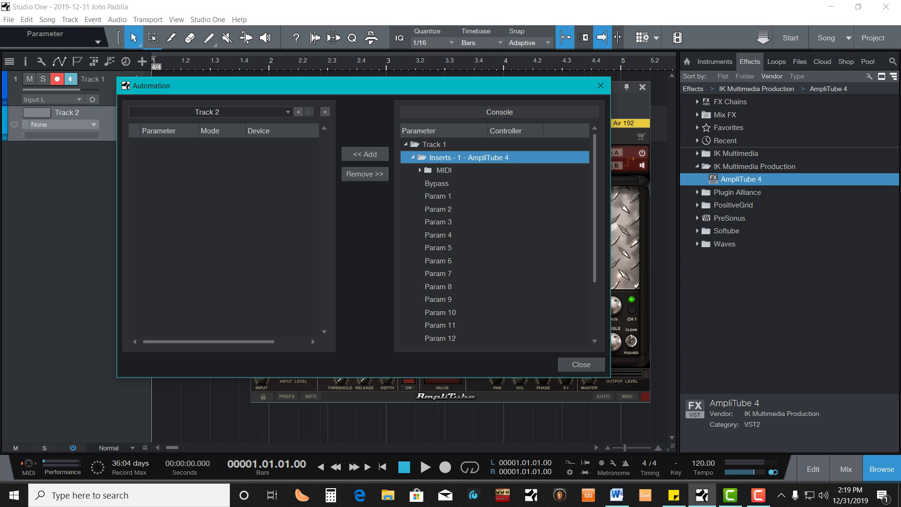
click(437, 196)
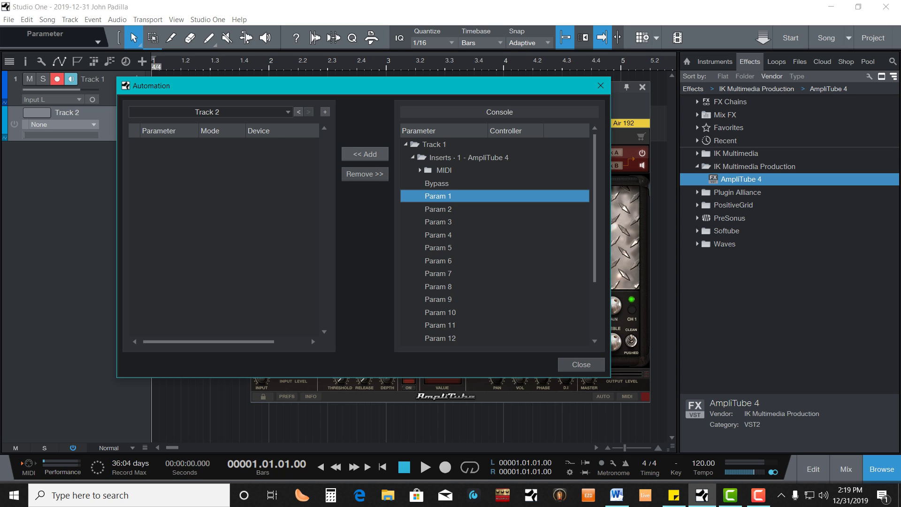
click(364, 154)
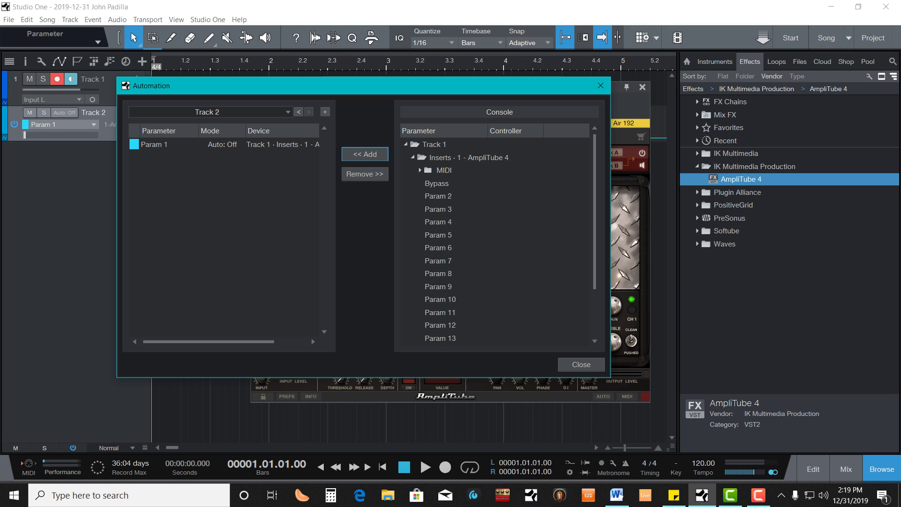
- Set the automation mode of Param 1 to Read and close the Automation window
click(222, 144)
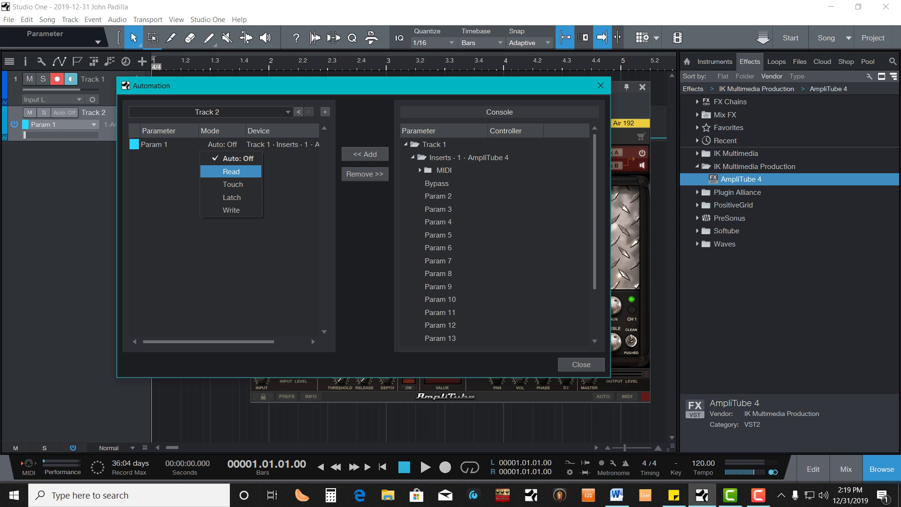
click(231, 171)
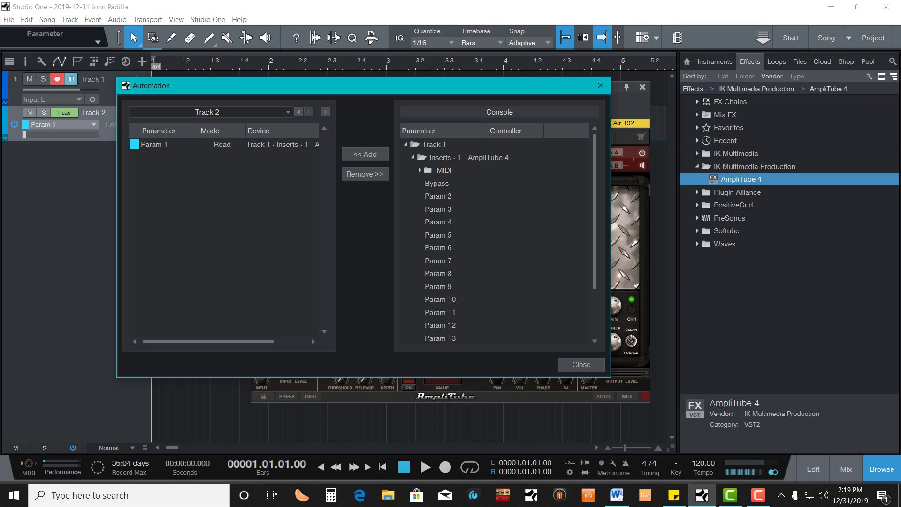
click(581, 365)
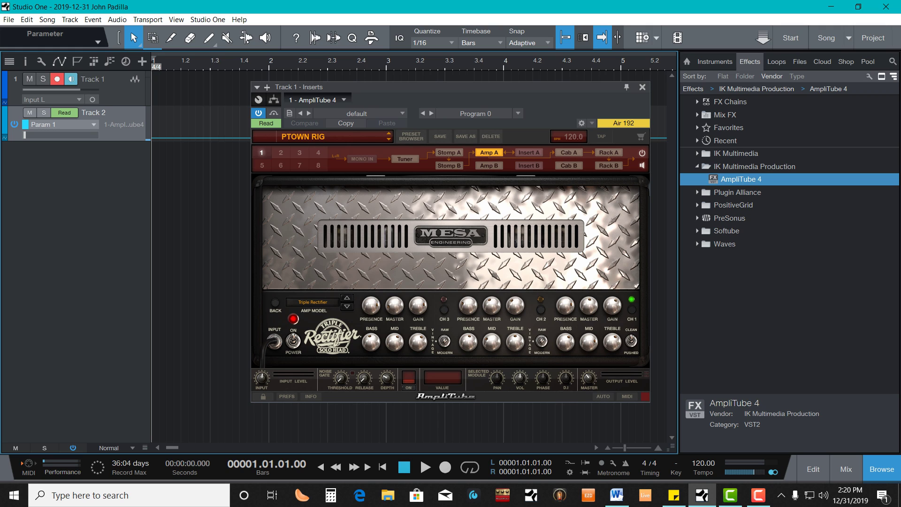
- Assign the Triple Rectifier's Channel control to automation Param 1 and raise Track 2's Param 1 value to 1
right_click(445, 312)
mouse_move(479, 315)
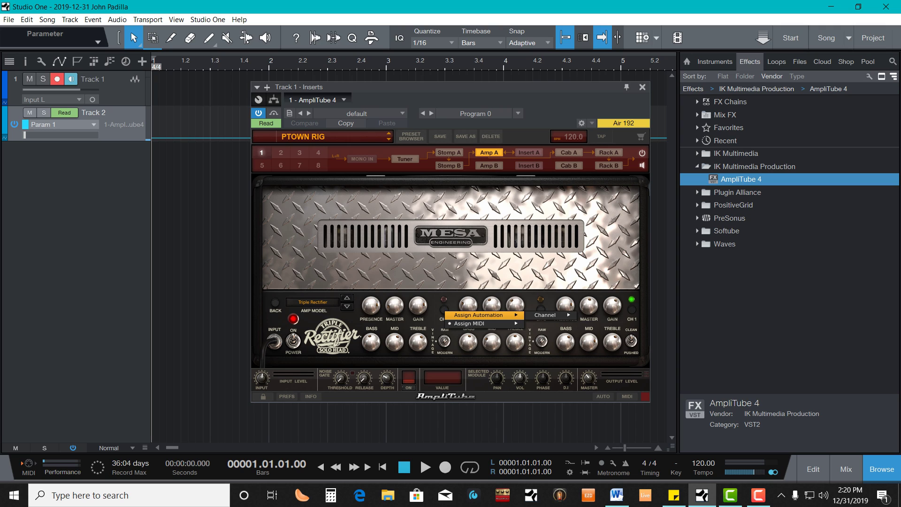
mouse_move(545, 315)
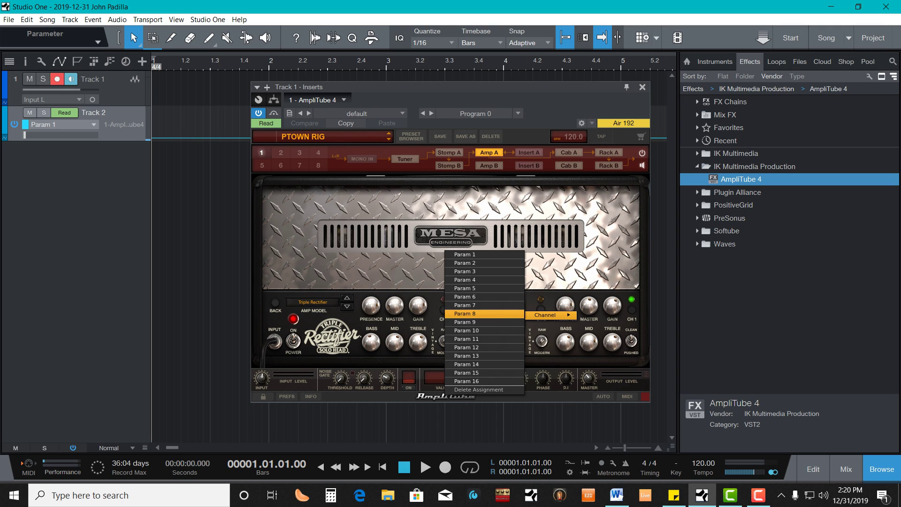
click(465, 255)
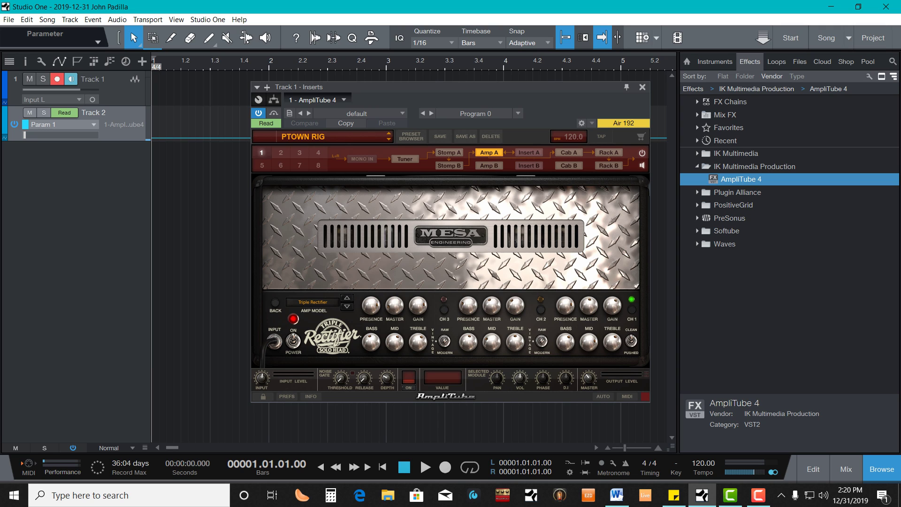
drag(24, 135, 97, 135)
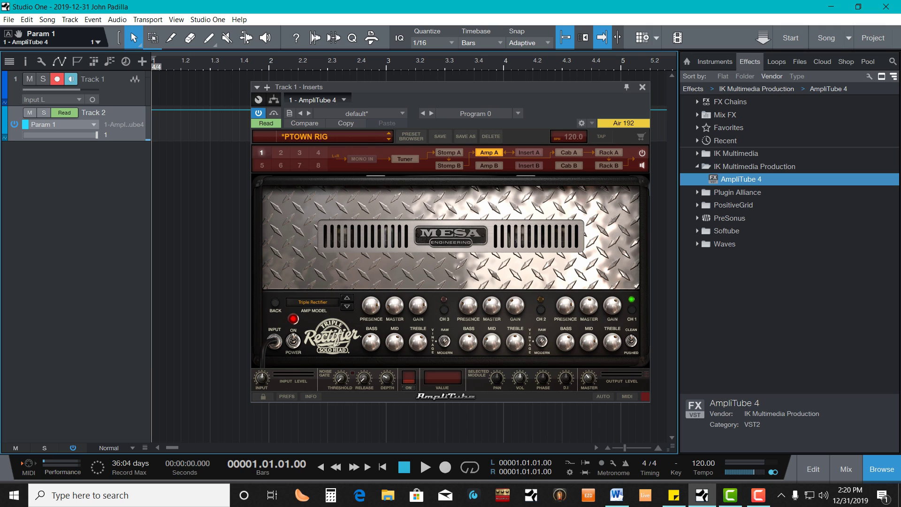
mouse_move(97, 135)
mouse_down()
mouse_move(24, 134)
mouse_move(97, 135)
mouse_up()
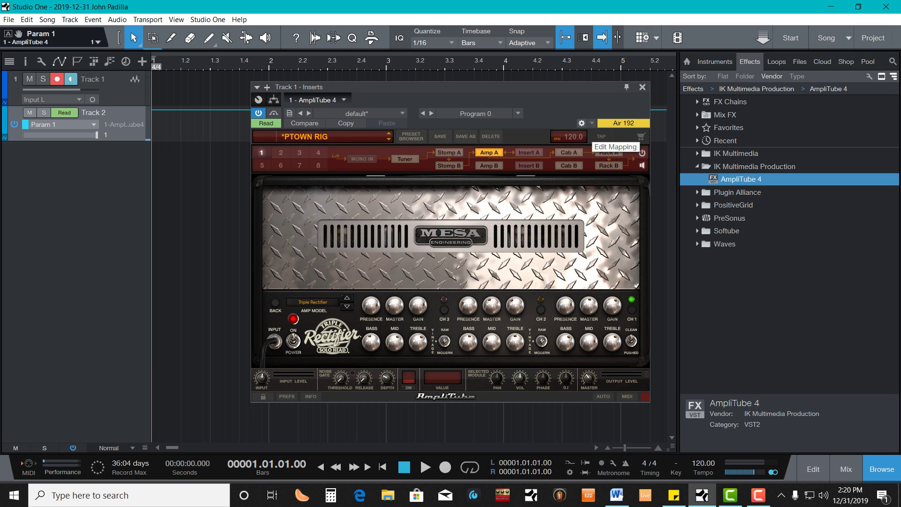
- Open the AmpliTube 4 mapping controls and MIDI-learn a CC 4 control on the Air 192 device
click(581, 123)
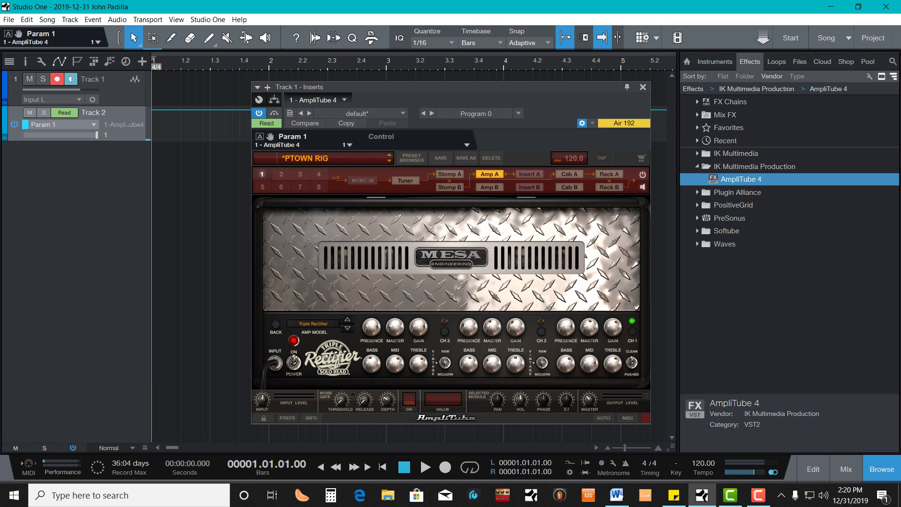
click(467, 145)
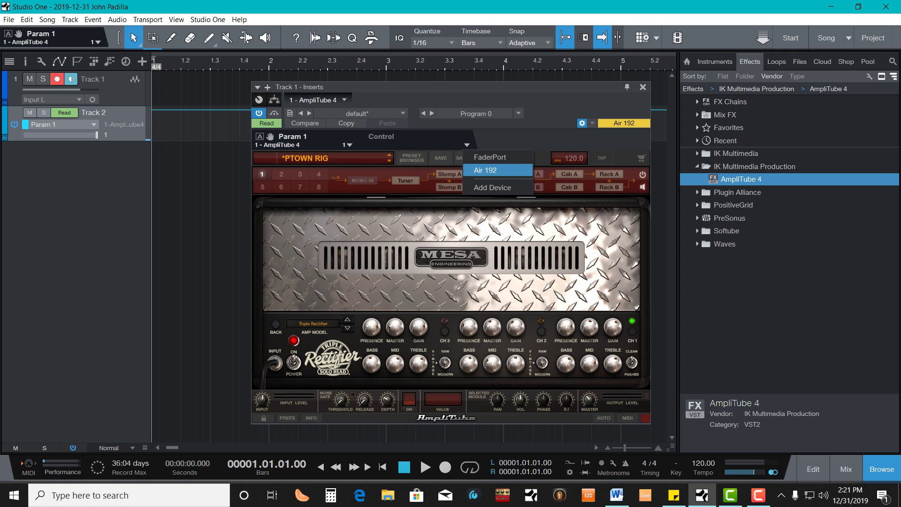
key(Return)
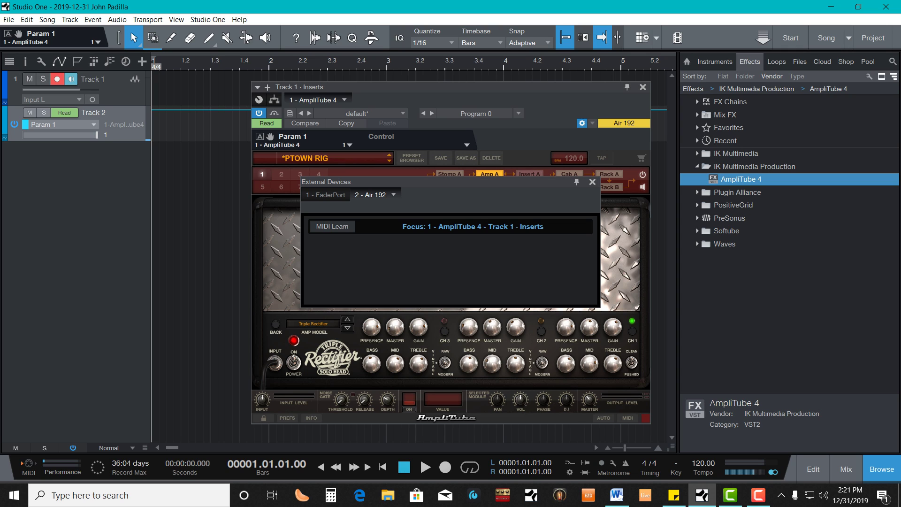
drag(448, 185, 463, 173)
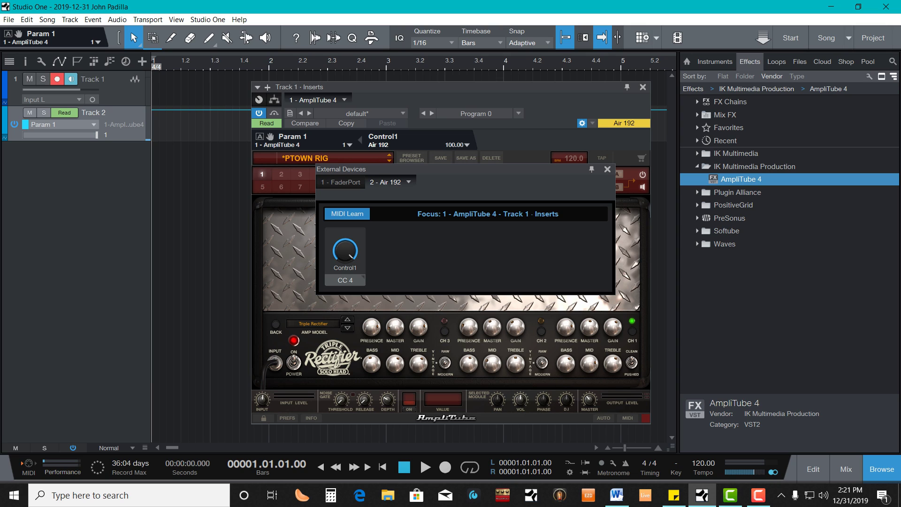
- Set the CC 4 control to Button (on/off), rename it Channel Distortion, and close the External Devices window
right_click(345, 253)
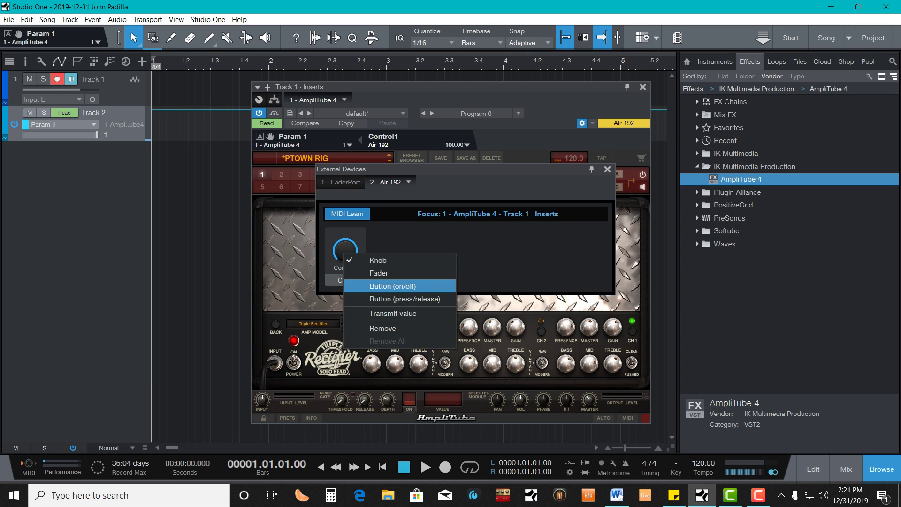
click(393, 286)
double_click(345, 267)
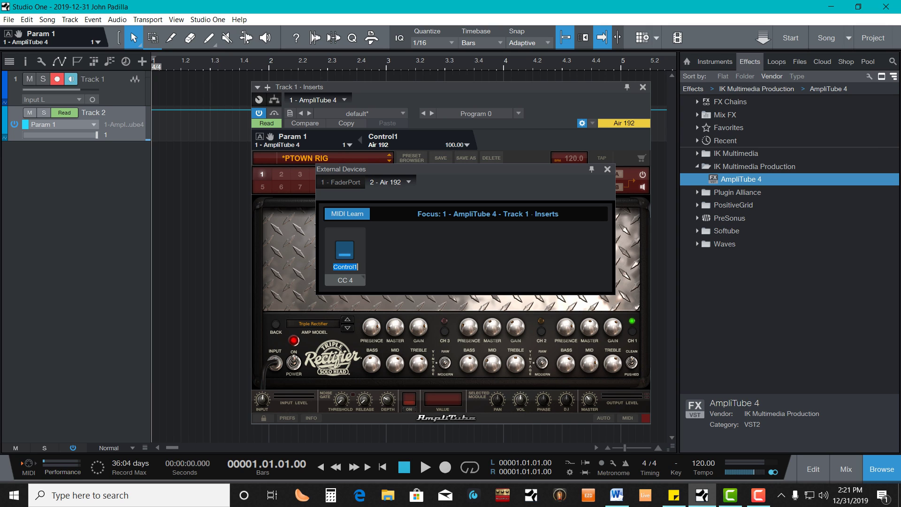
text(Channel)
text( Dist)
text(ortion)
key(Return)
click(607, 169)
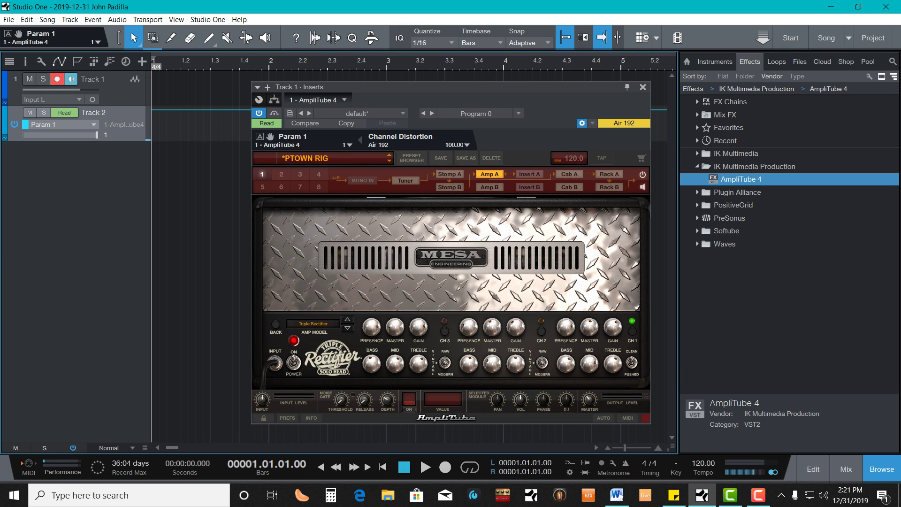
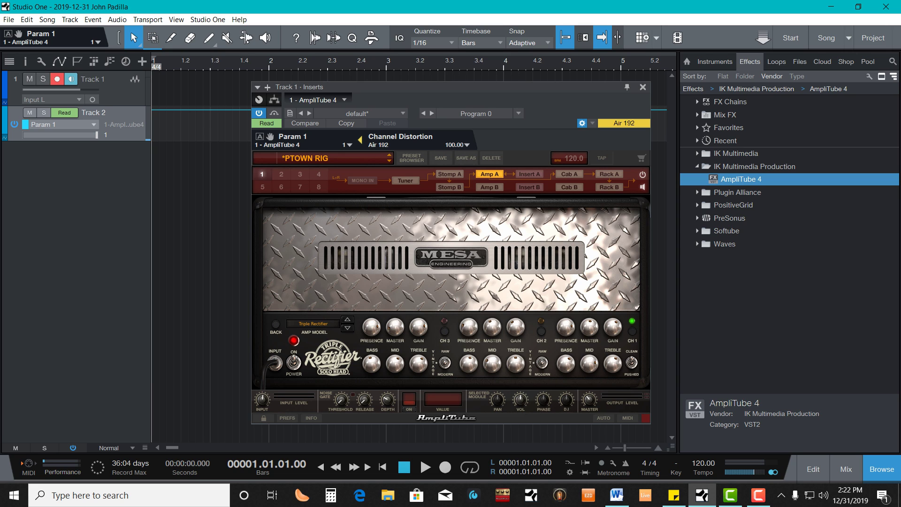
- Show AmpliTube's Stomp A pedals and add a second automation track below the Param 1 track
click(449, 174)
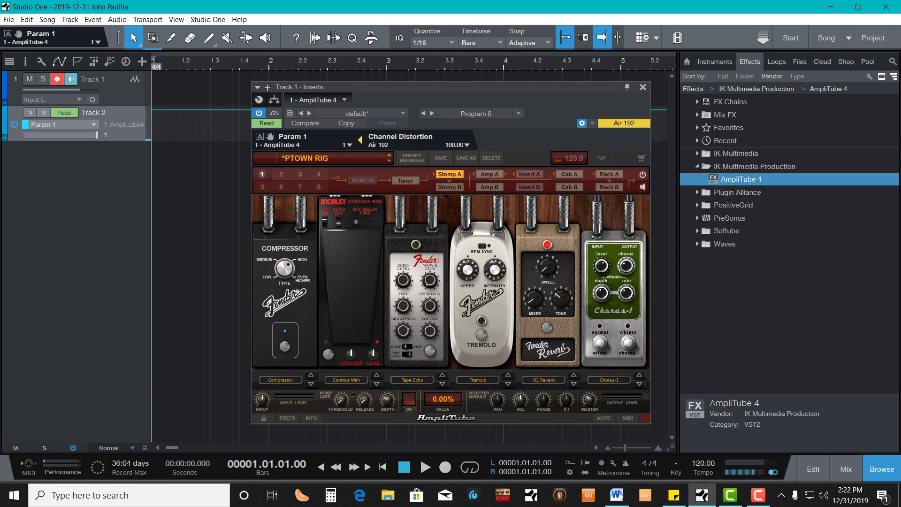
click(69, 19)
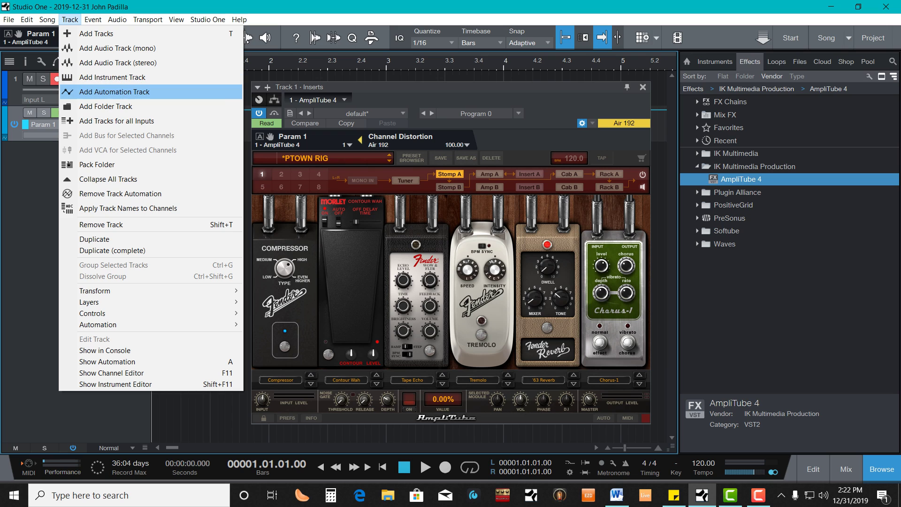
click(114, 92)
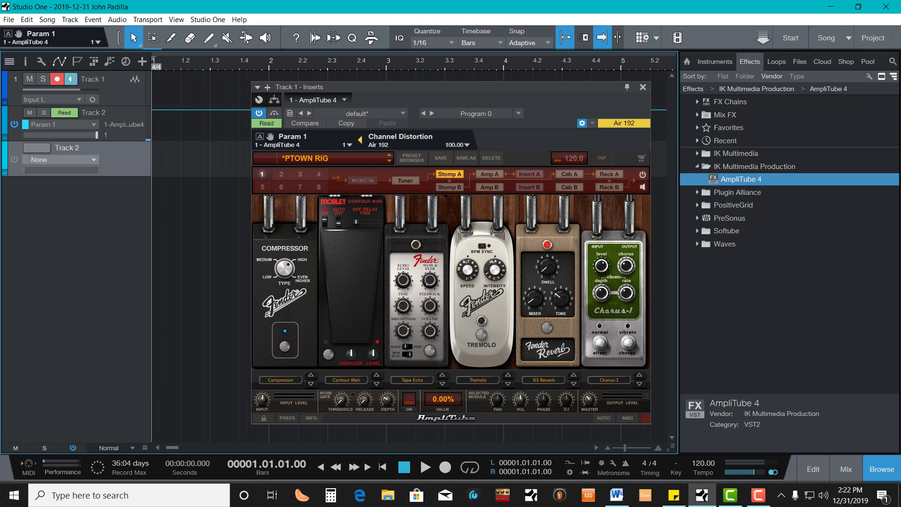
- Add Param 2 from Track 1's AmpliTube 4 insert to the new automation track's parameters and close the Automation window
click(62, 160)
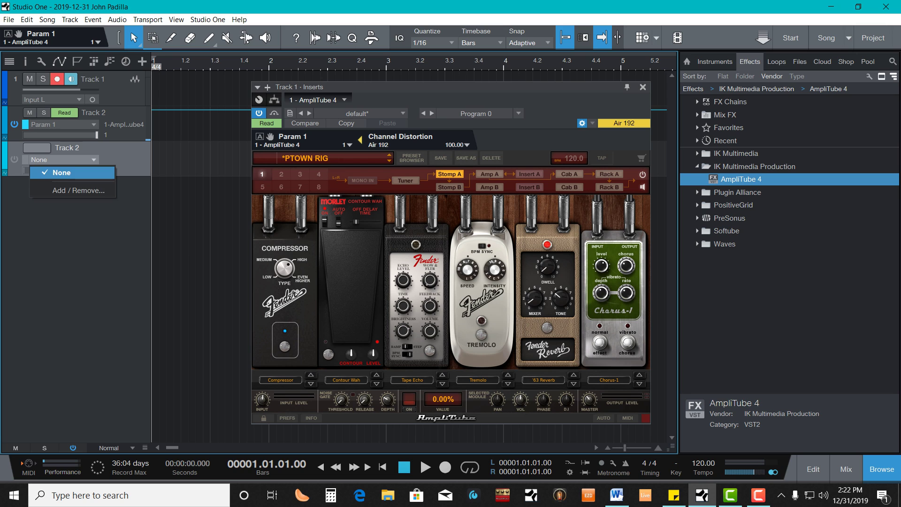
click(71, 190)
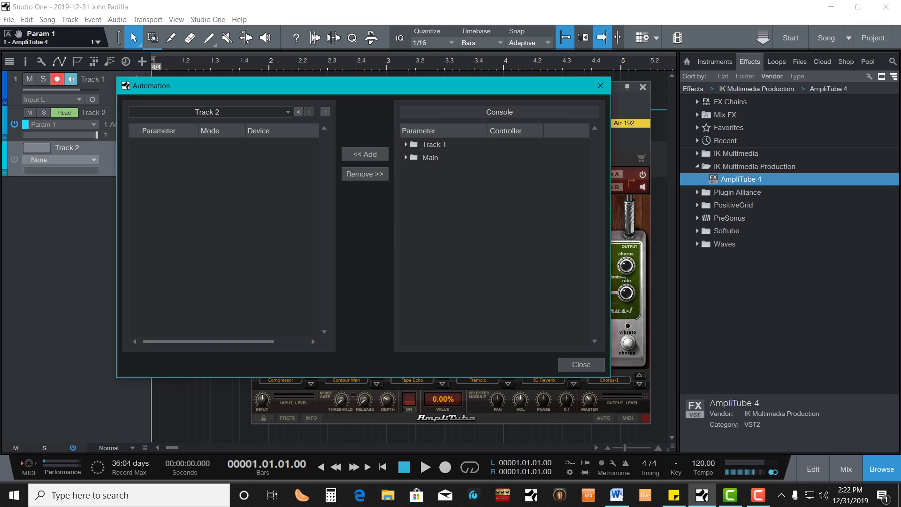
click(406, 144)
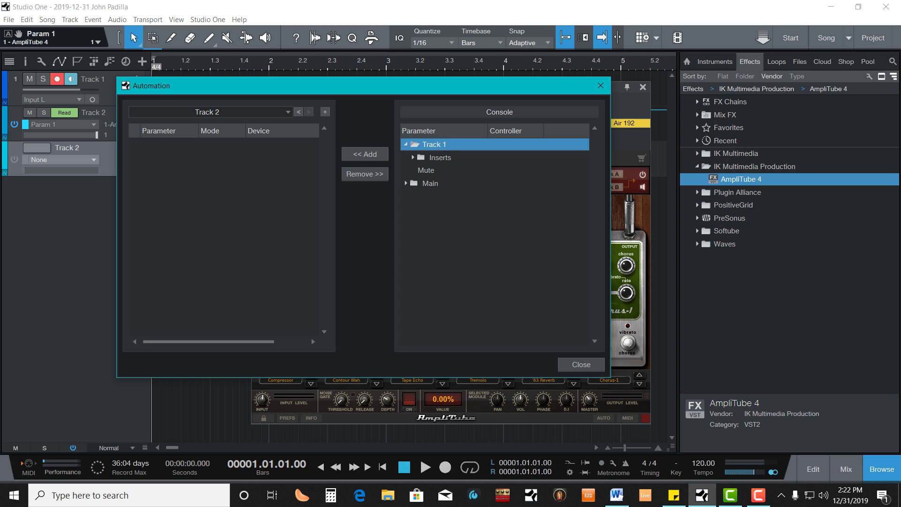
click(413, 157)
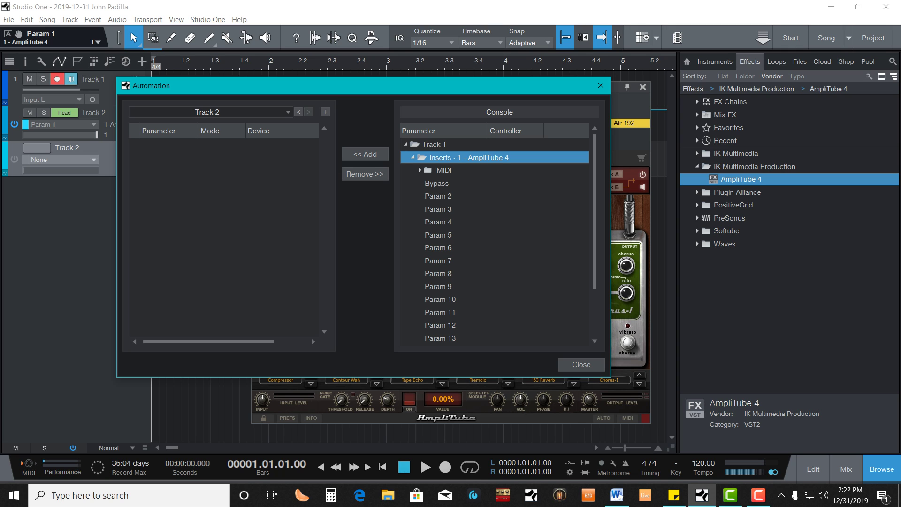
click(438, 196)
click(365, 154)
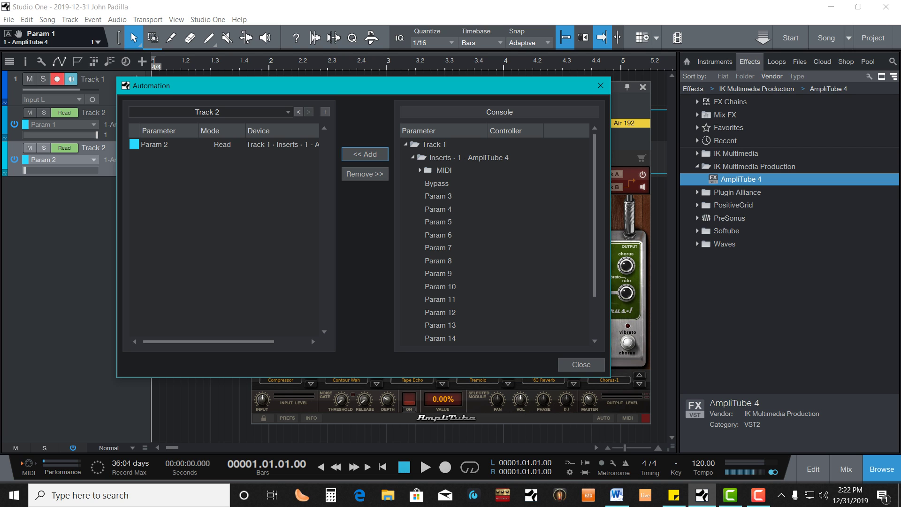
click(580, 364)
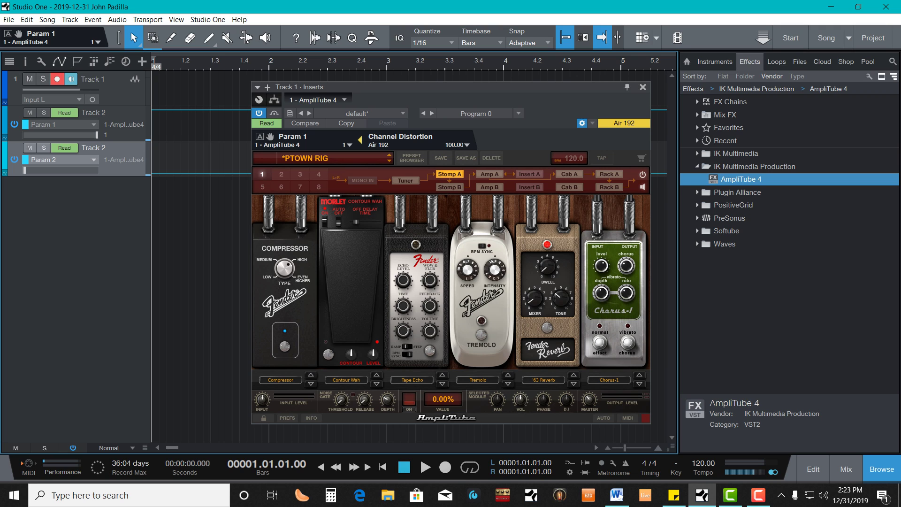
- Assign the Contour Wah pedal's Wah control to automation Param 2 and sweep the Param 2 track's value fader
right_click(350, 276)
mouse_move(385, 279)
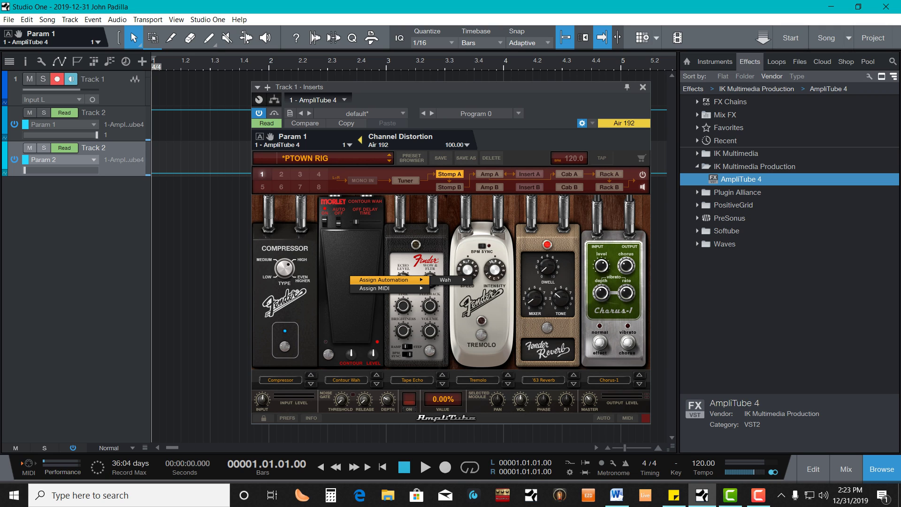
mouse_move(446, 279)
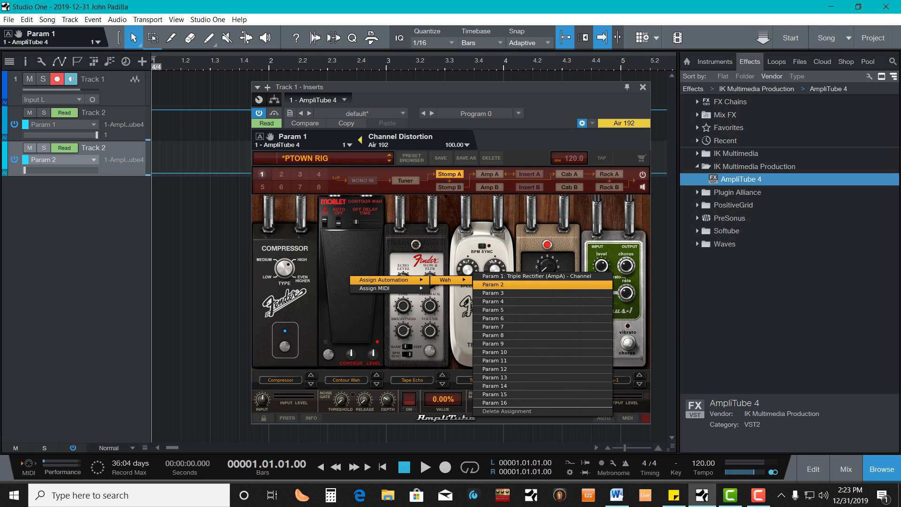
click(495, 285)
drag(24, 170, 77, 170)
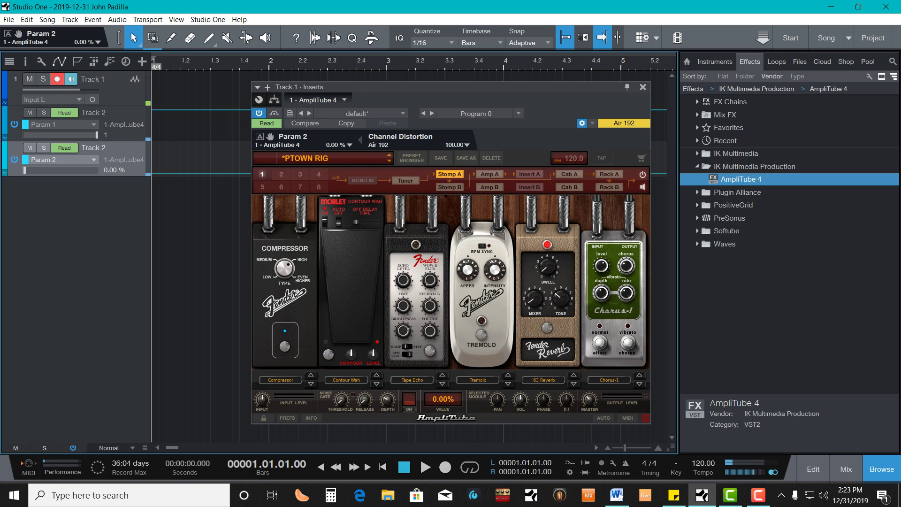
- Open the Air 192 device's controls and MIDI-learn a CC 1 knob
click(466, 145)
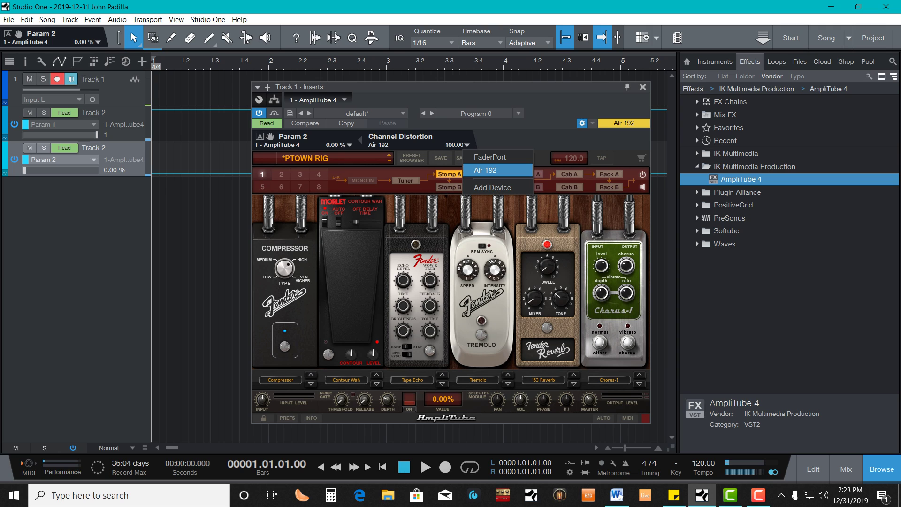
click(488, 170)
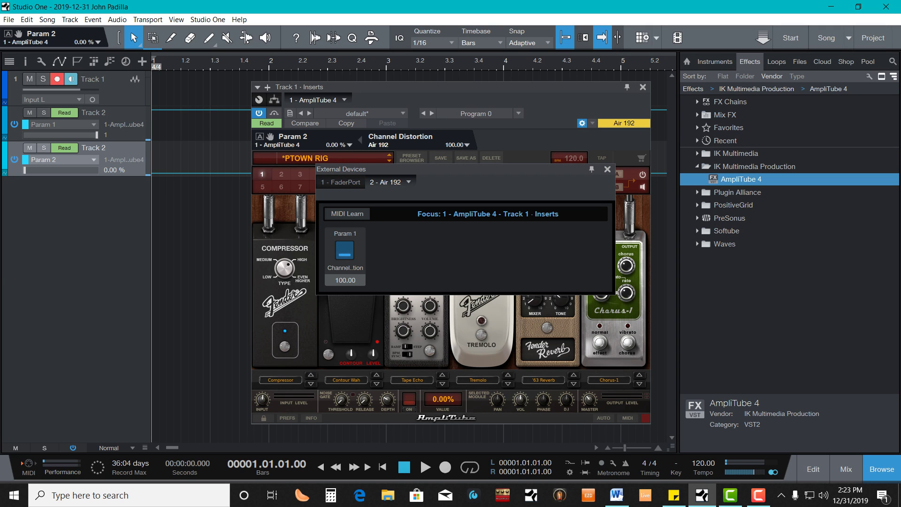
click(347, 213)
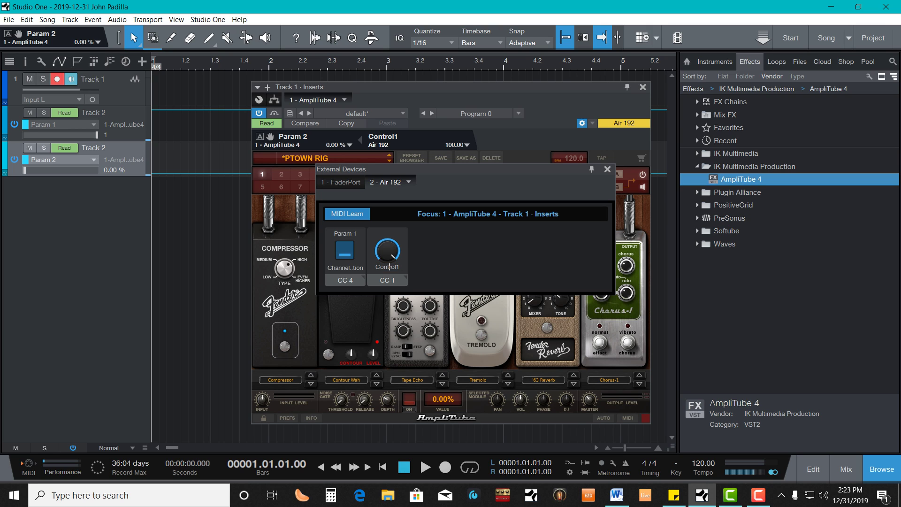
- Rename the CC 1 control Wah, close the External Devices window, and link the control to Param 2
double_click(399, 267)
text(Wah)
key(Return)
click(607, 169)
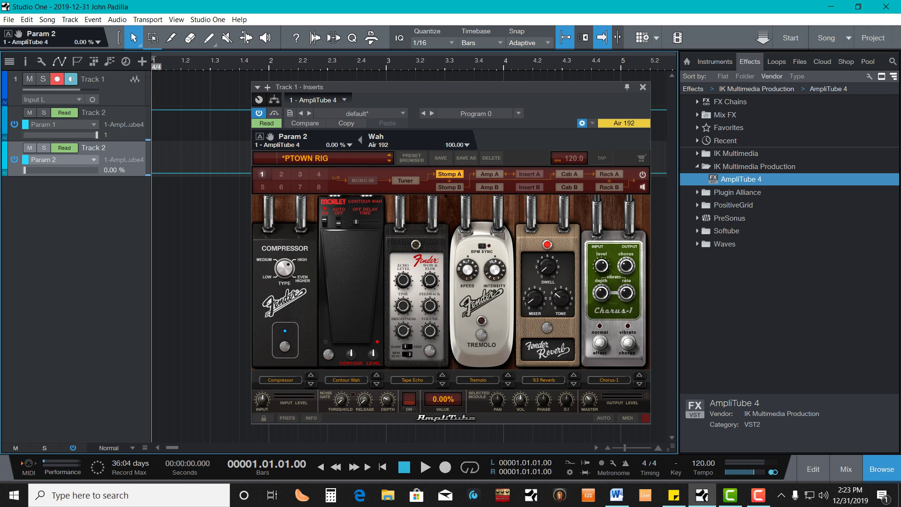
click(361, 140)
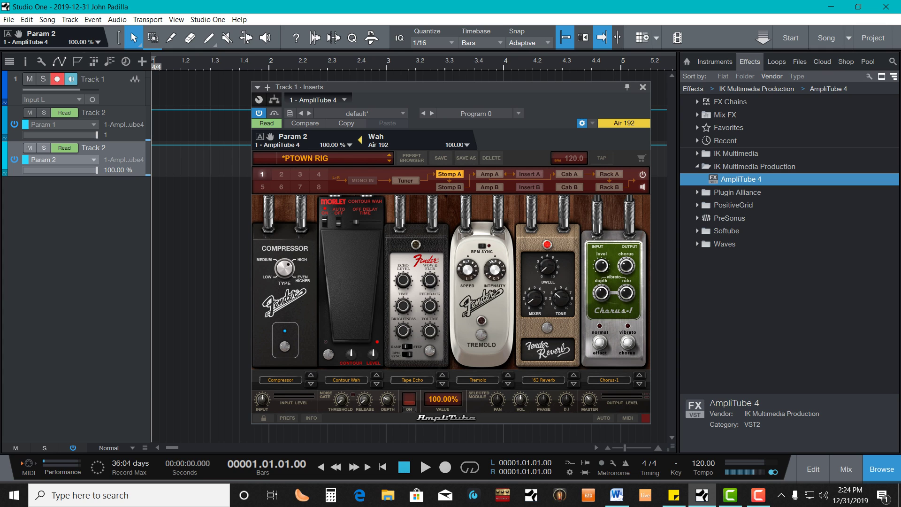
- Add a third automation track below the Param 2 track
click(70, 19)
key(Down)
key(Down)
key(Down)
key(Down)
key(Down)
key(Return)
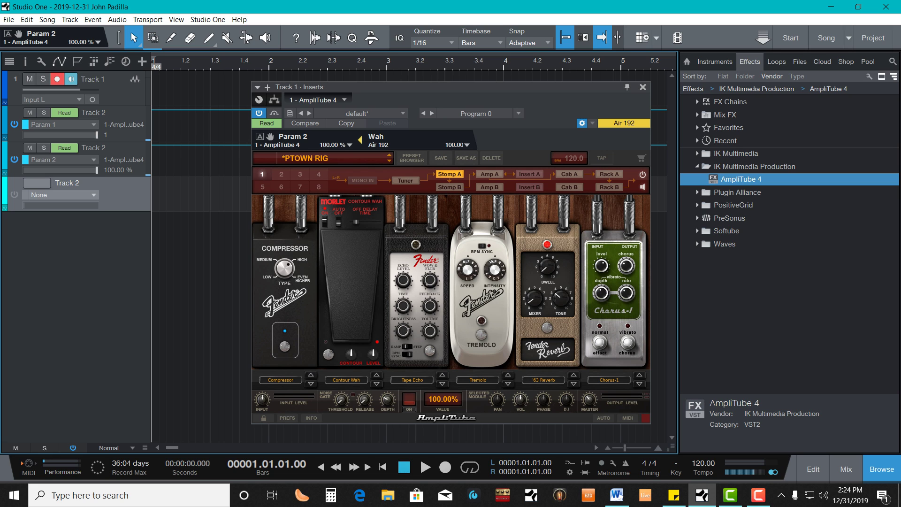
- Add Param 3 from Track 1's AmpliTube 4 insert to the third automation track and close the Automation window
click(63, 194)
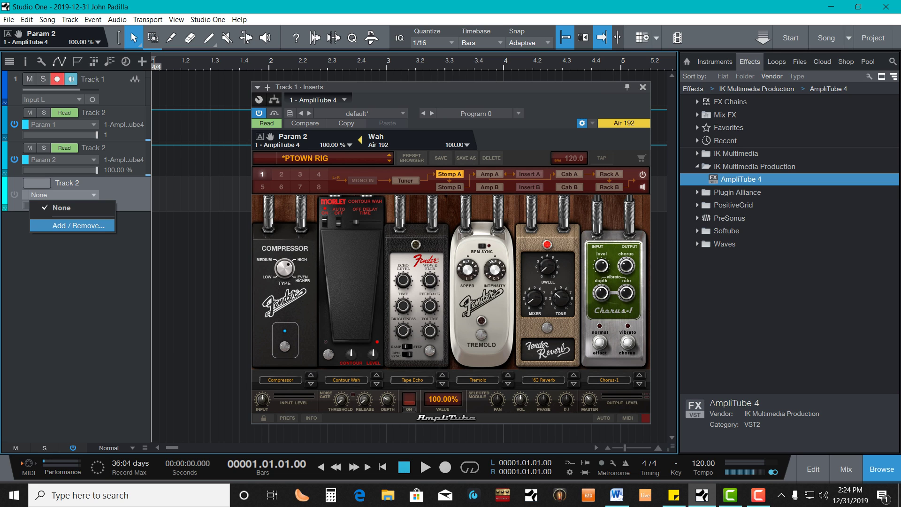
click(73, 225)
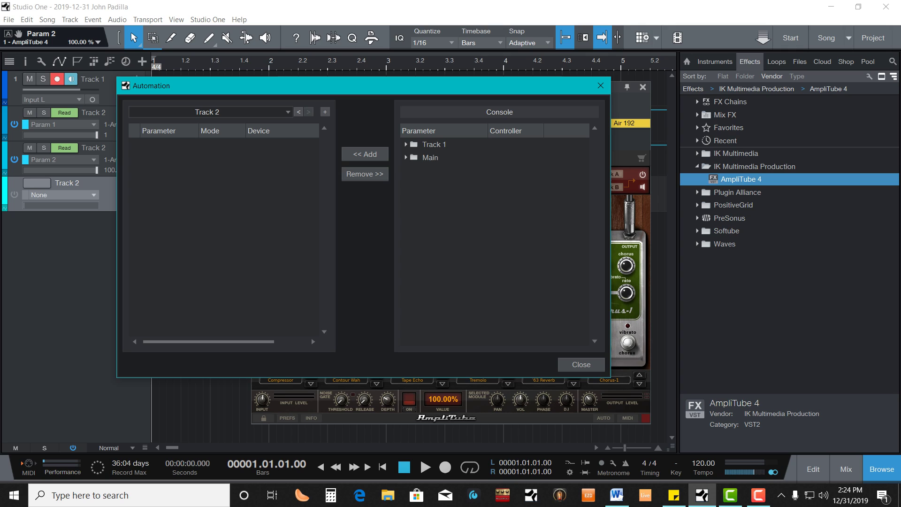
click(405, 144)
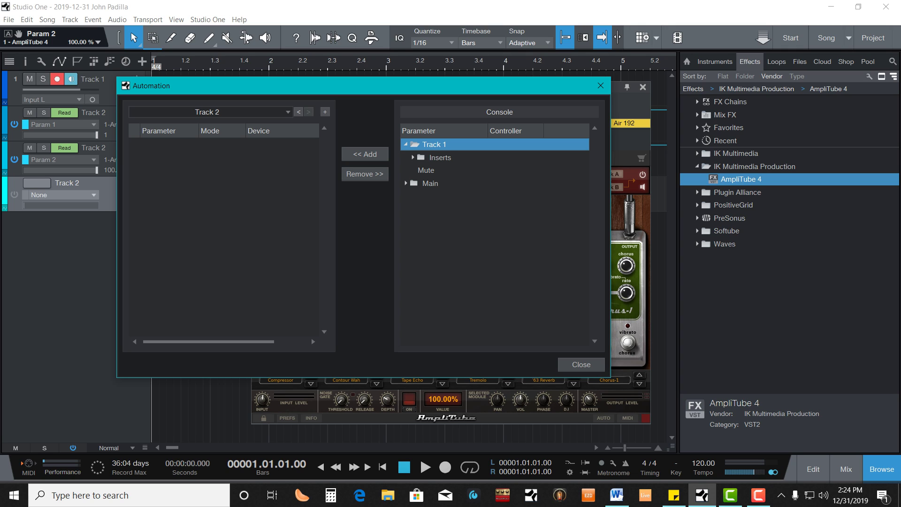
key(Down)
key(Right)
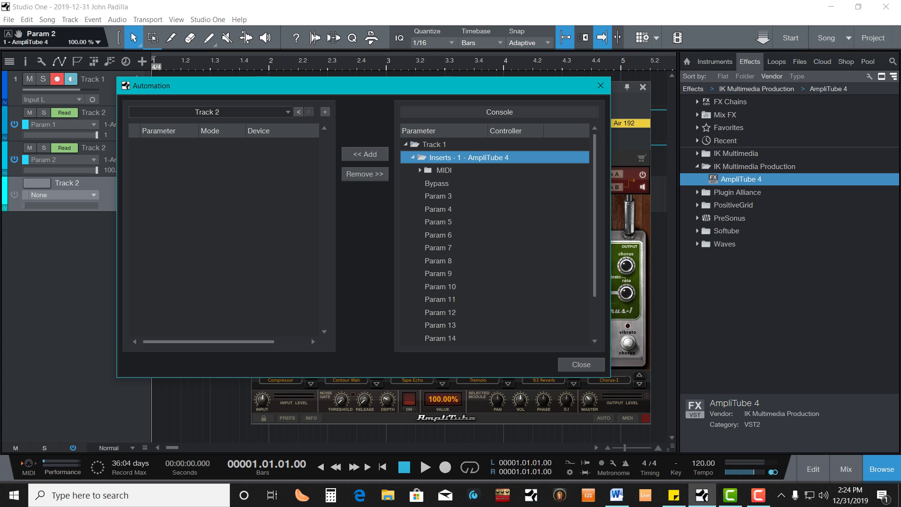
key(Down)
key(Down)
key(Down)
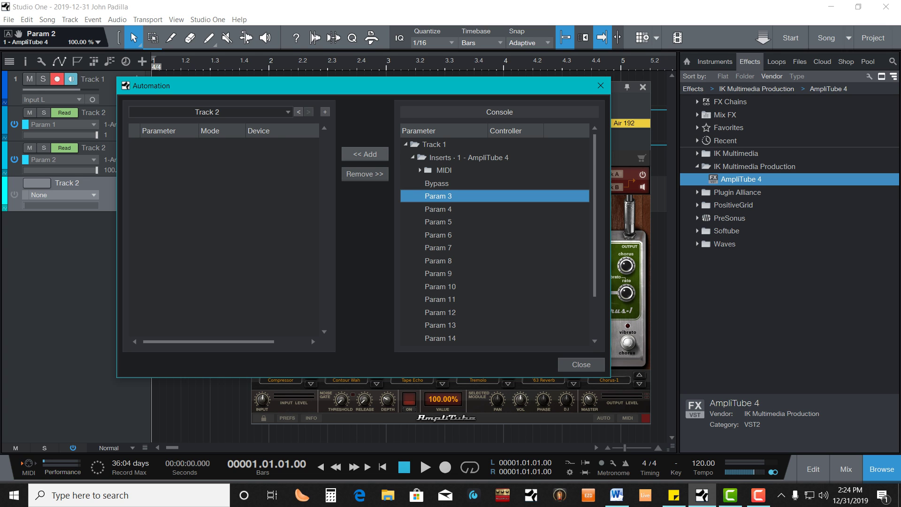
click(365, 154)
key(Tab)
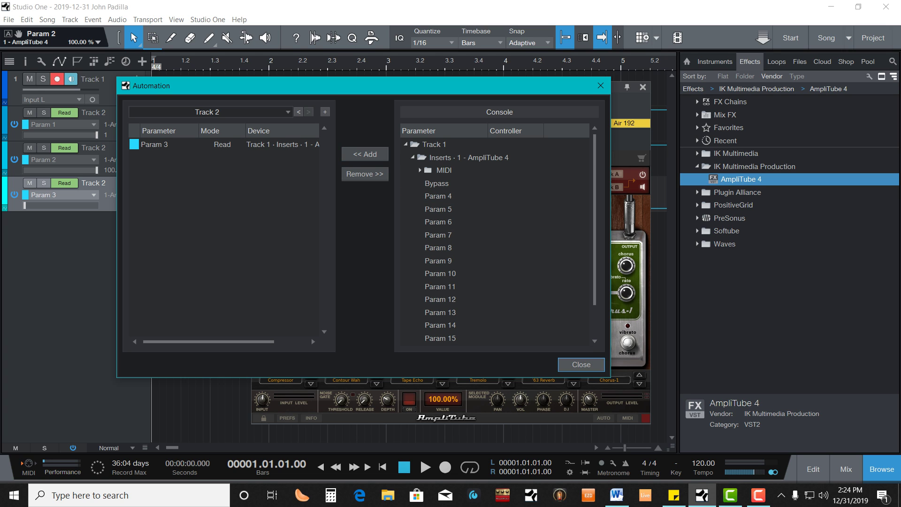
key(Return)
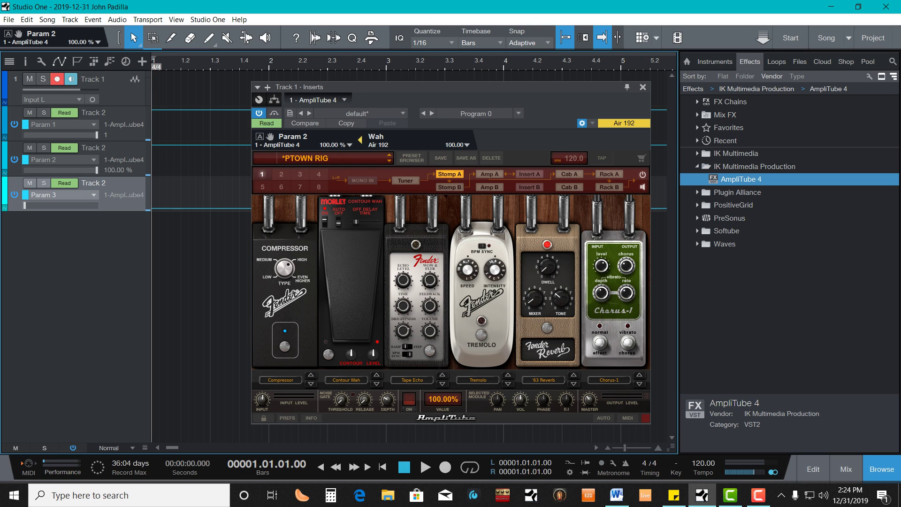
- Assign the Morley Contour Wah pedal's Bypass to automation Param 3 in AmpliTube 4
right_click(323, 219)
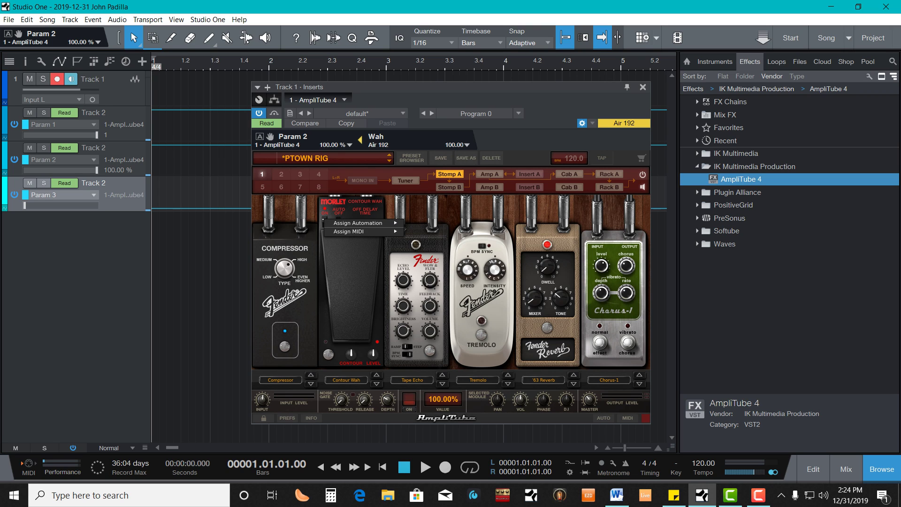
mouse_move(358, 223)
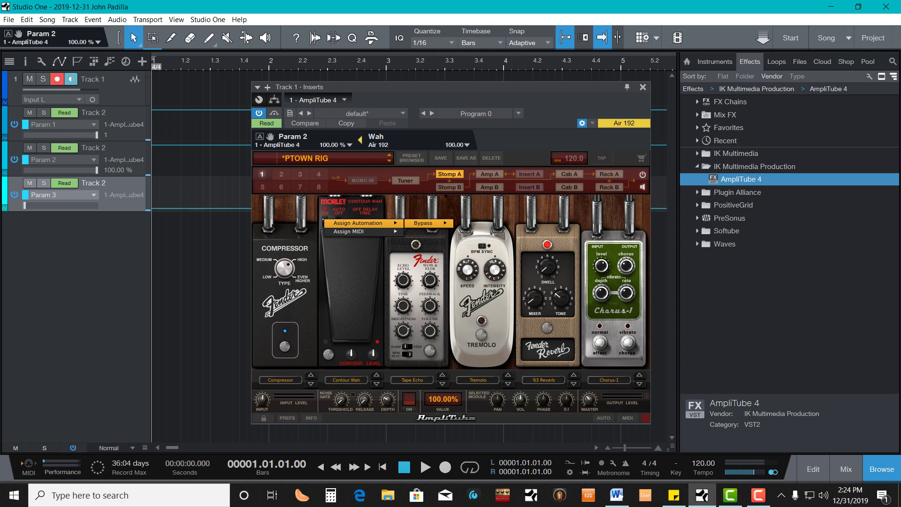
mouse_move(422, 223)
click(474, 239)
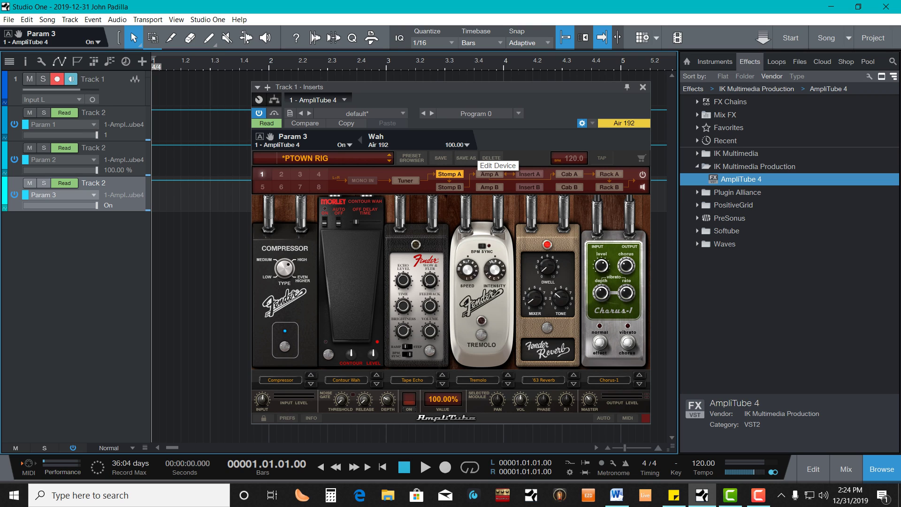
- Open the Air 192 device's controls and MIDI-learn a CC 2 control
click(467, 145)
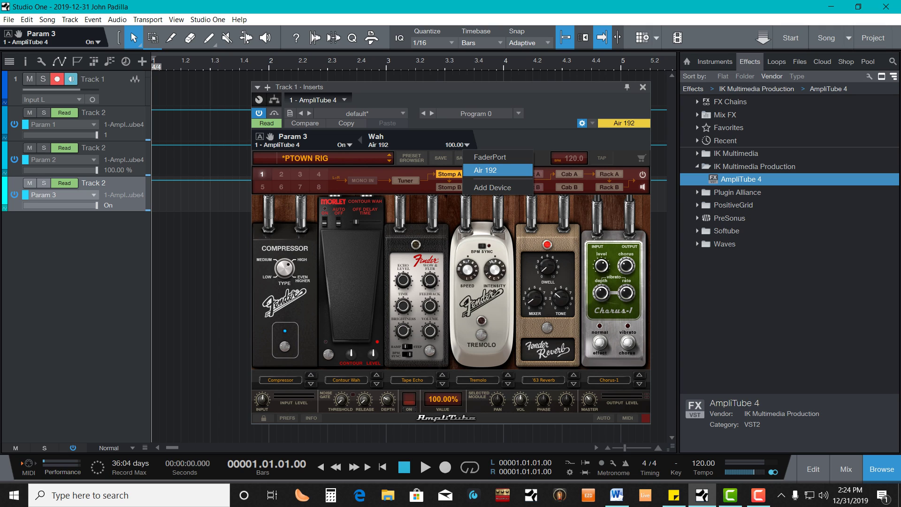
click(497, 170)
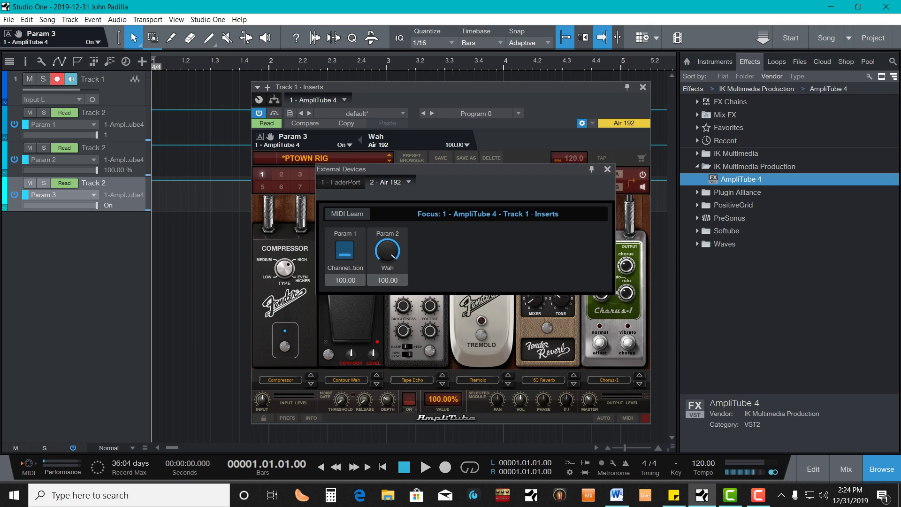
click(347, 214)
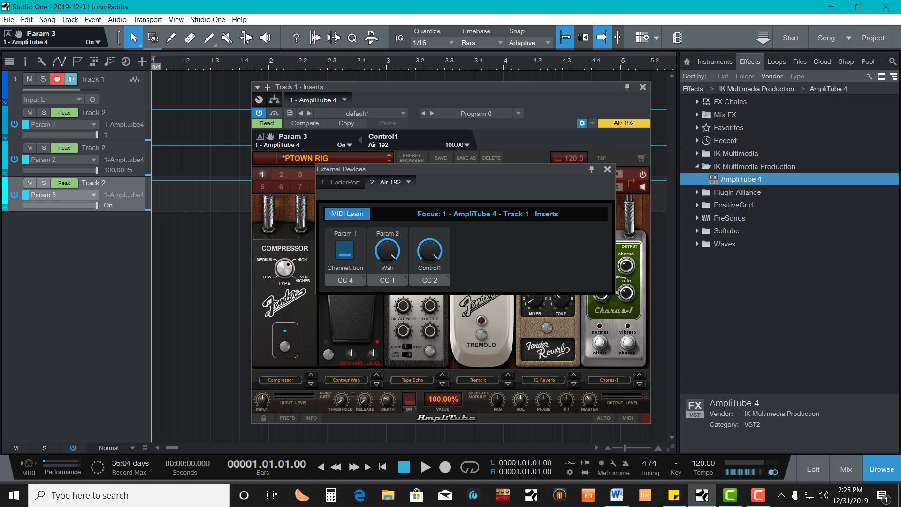
- Change the CC 2 control to an on/off button, rename it Wah On/Off, and close the External Devices window
right_click(429, 252)
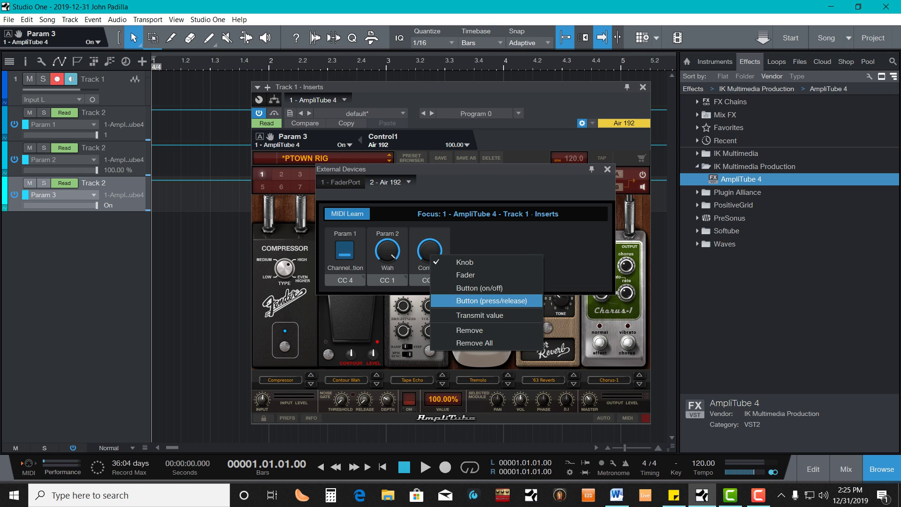
click(484, 287)
click(437, 267)
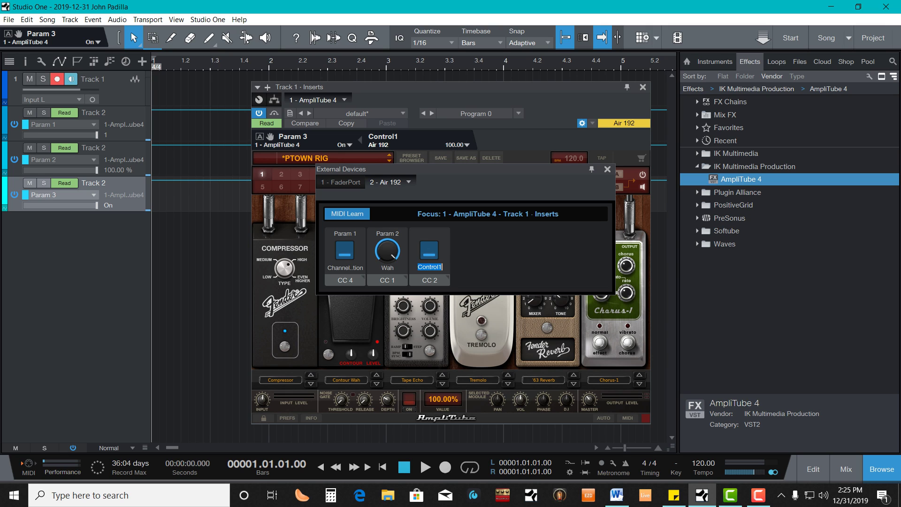
text(Wah On/Off)
key(Return)
key(Escape)
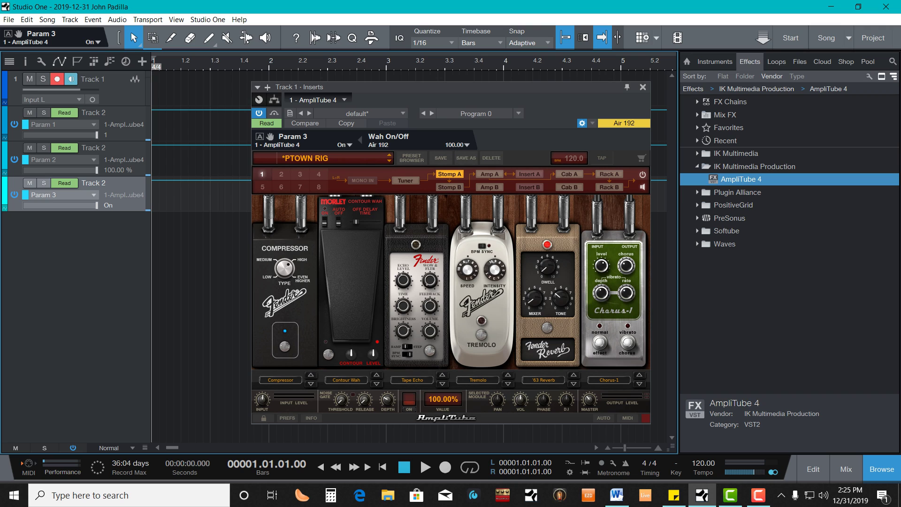